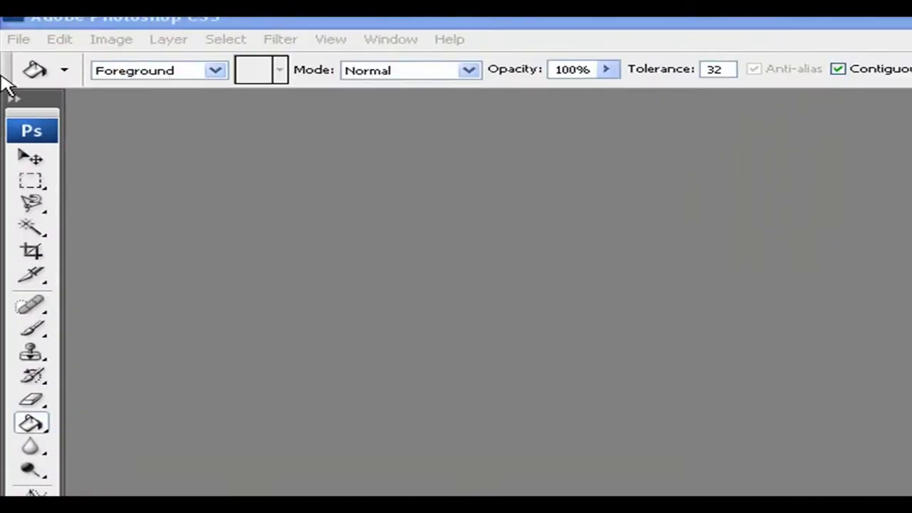
Create a new 800 x 600 pixel RGB document at 72 pixels/inch with a white background.
{"action": "left_click", "coordinate": [124, 21]}
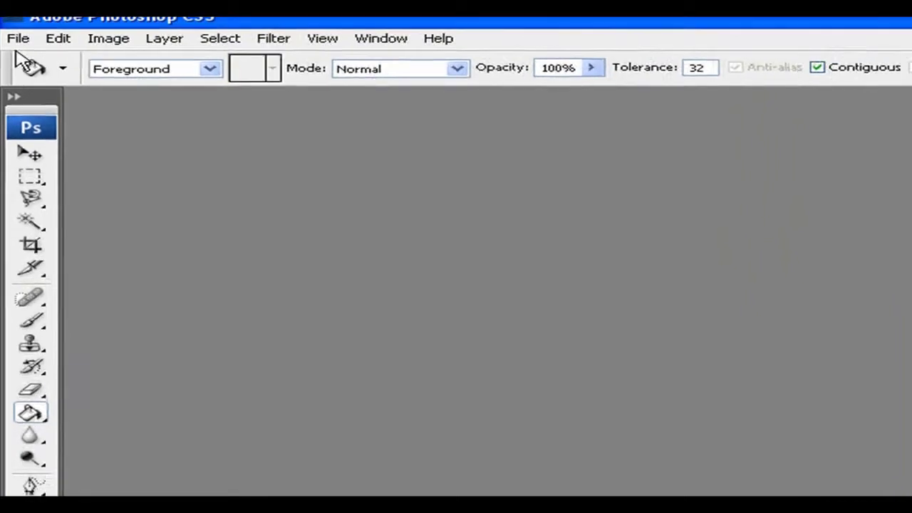
{"action": "left_click", "coordinate": [16, 38]}
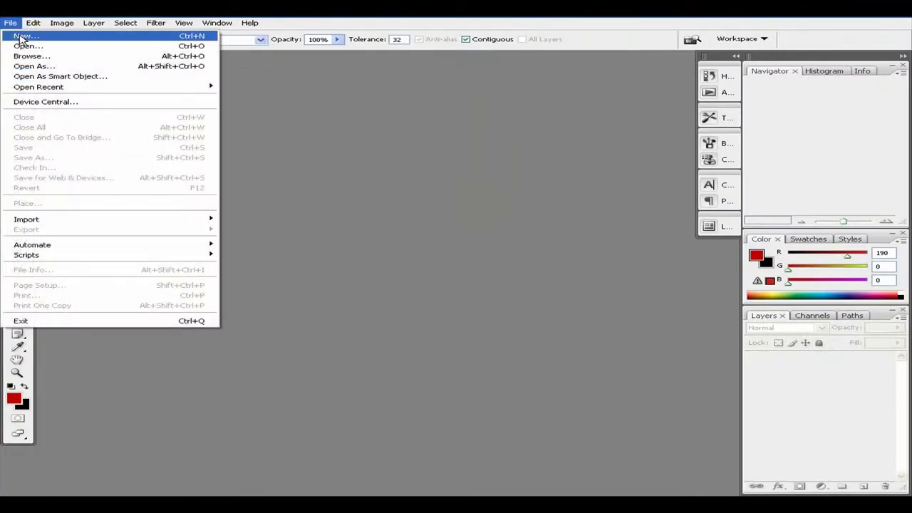
{"action": "left_click", "coordinate": [22, 35]}
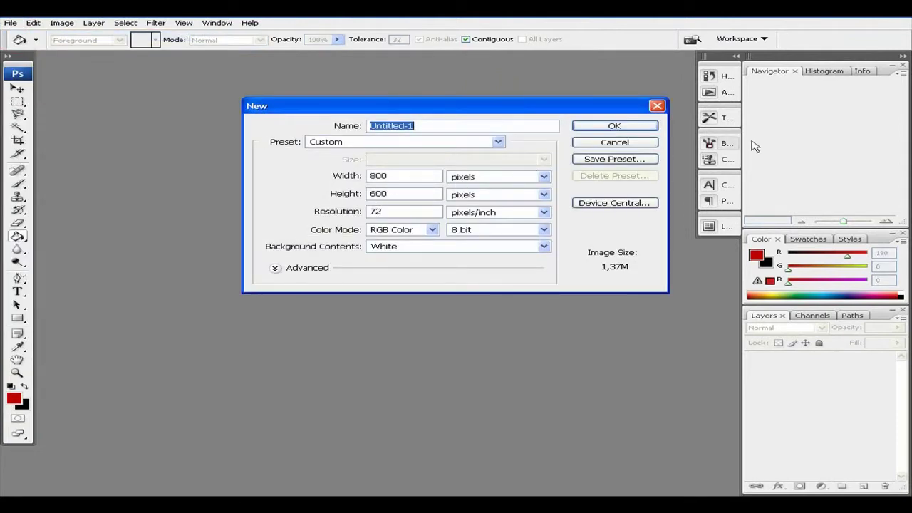
{"action": "left_click", "coordinate": [631, 131]}
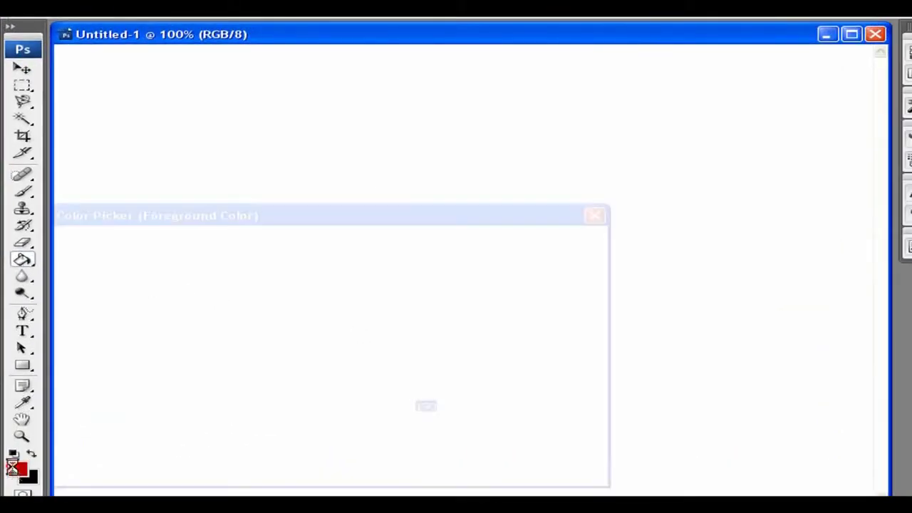
Confirm be0000 red as the foreground color and render Clouds on the Background layer.
{"action": "left_click", "coordinate": [16, 470]}
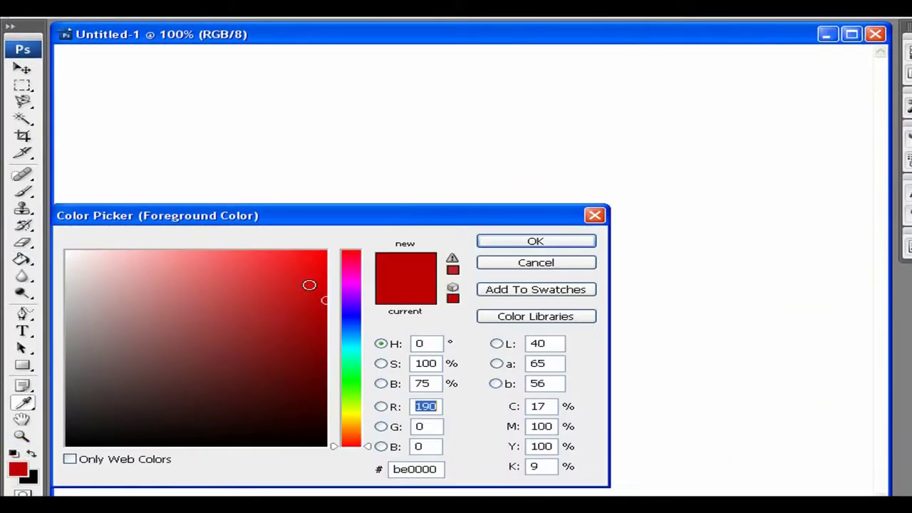
{"action": "left_click", "coordinate": [569, 243]}
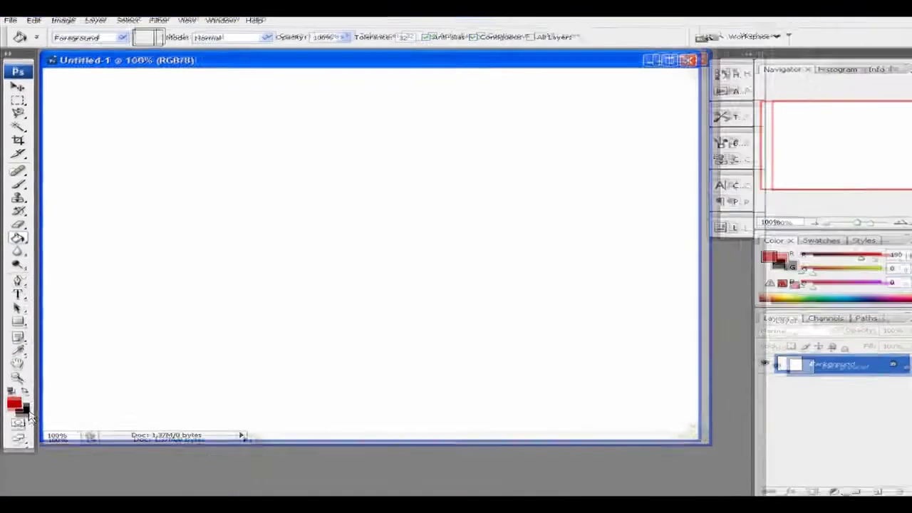
{"action": "left_click", "coordinate": [158, 26]}
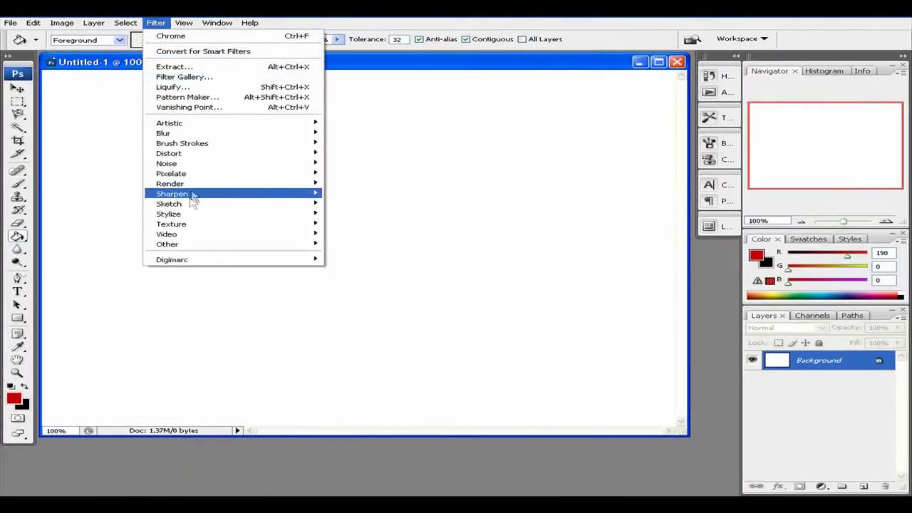
{"action": "left_click", "coordinate": [191, 185]}
{"action": "left_click", "coordinate": [381, 184]}
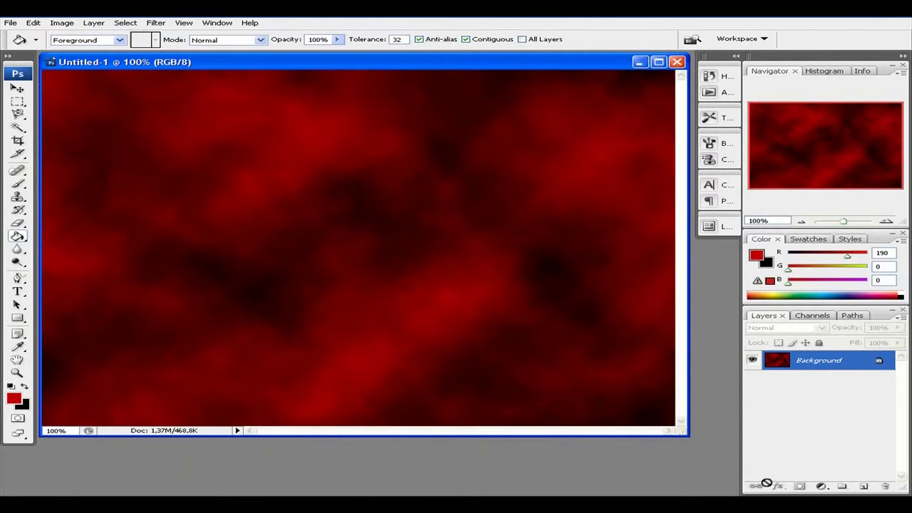
Add a new layer above the Background and render Clouds on it.
{"action": "left_click", "coordinate": [864, 487]}
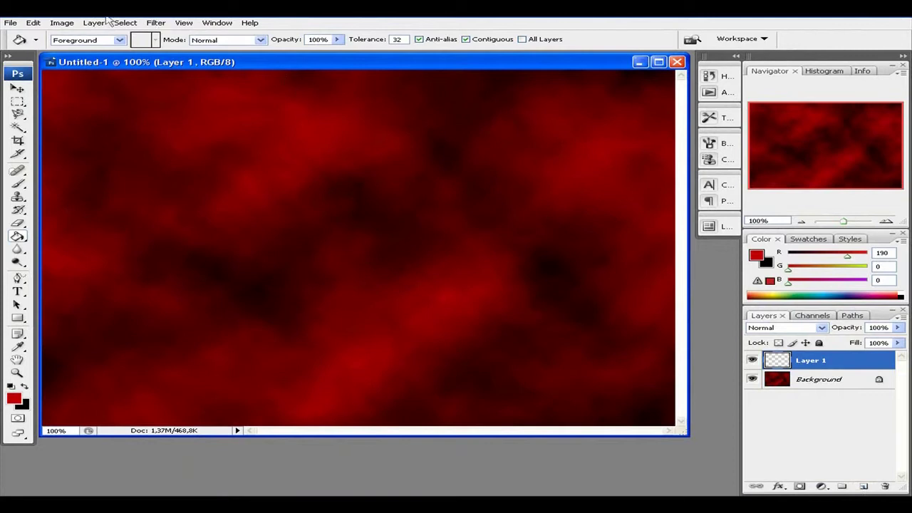
{"action": "left_click", "coordinate": [160, 23]}
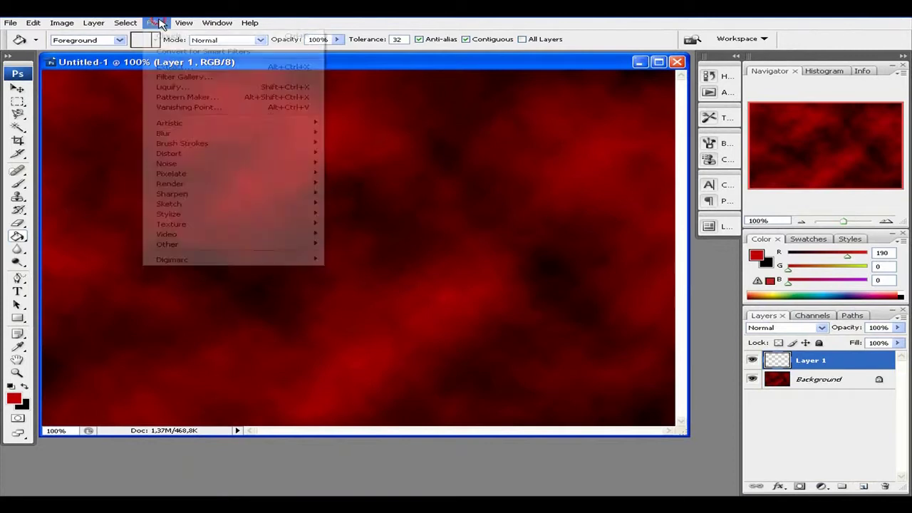
{"action": "mouse_move", "coordinate": [280, 187]}
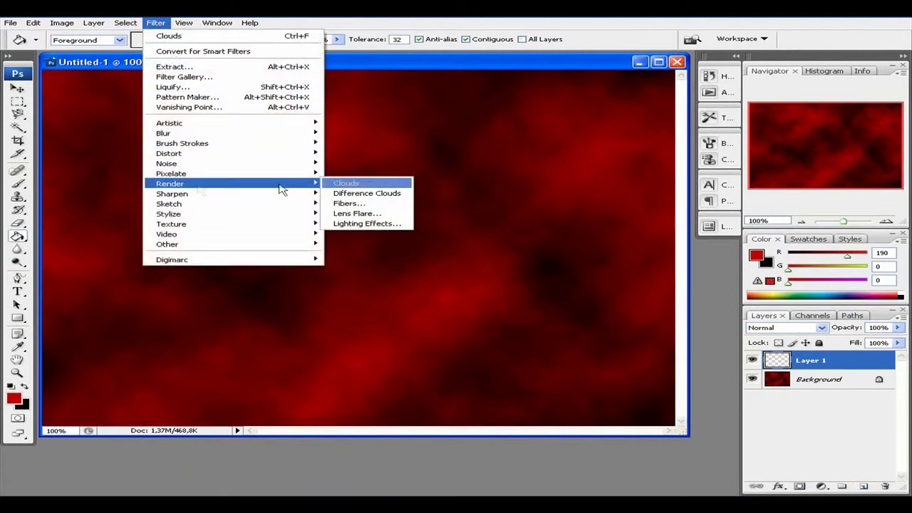
{"action": "left_click", "coordinate": [370, 181]}
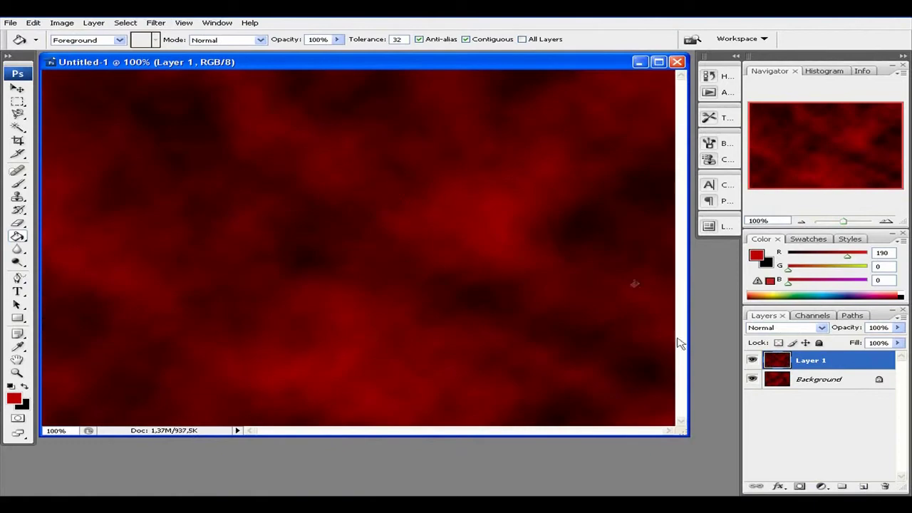
Apply the Chrome sketch filter to Layer 1 with Detail 0 and Smoothness 0.
{"action": "left_click", "coordinate": [155, 23]}
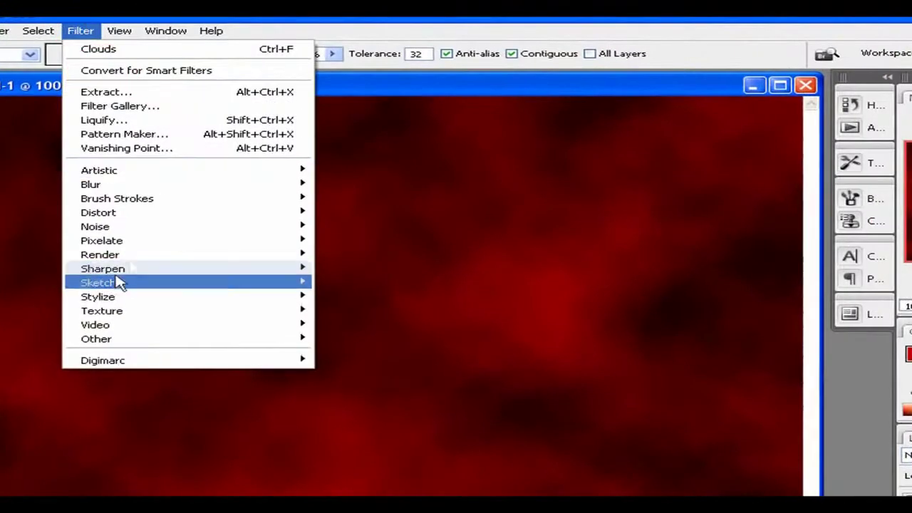
{"action": "mouse_move", "coordinate": [187, 206]}
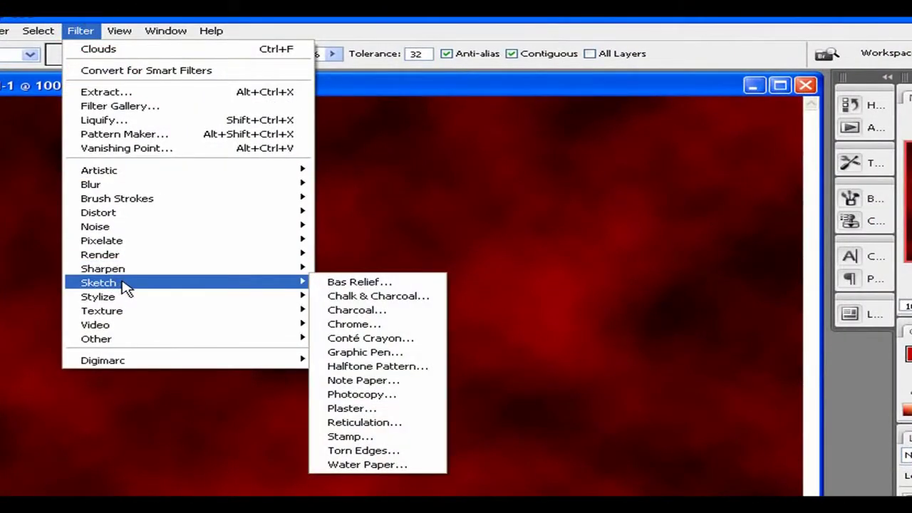
{"action": "left_click", "coordinate": [361, 324]}
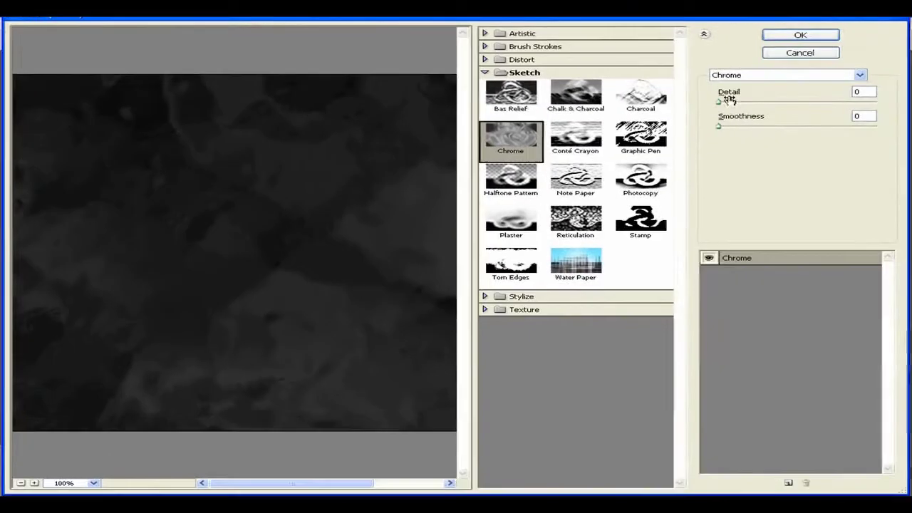
{"action": "left_click", "coordinate": [784, 35]}
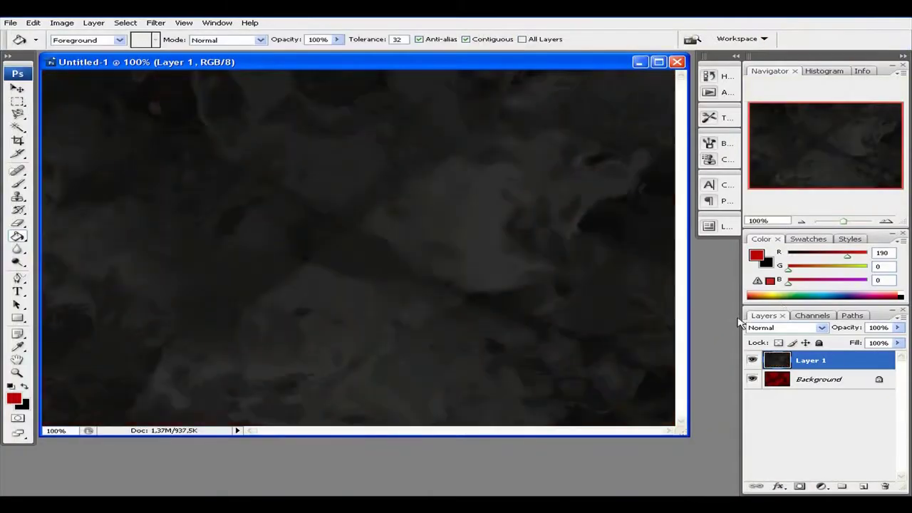
Set the blend mode of Layer 1 to Darker Color.
{"action": "left_click", "coordinate": [794, 328]}
{"action": "left_click", "coordinate": [794, 328]}
{"action": "key", "text": "Down"}
{"action": "key", "text": "Down"}
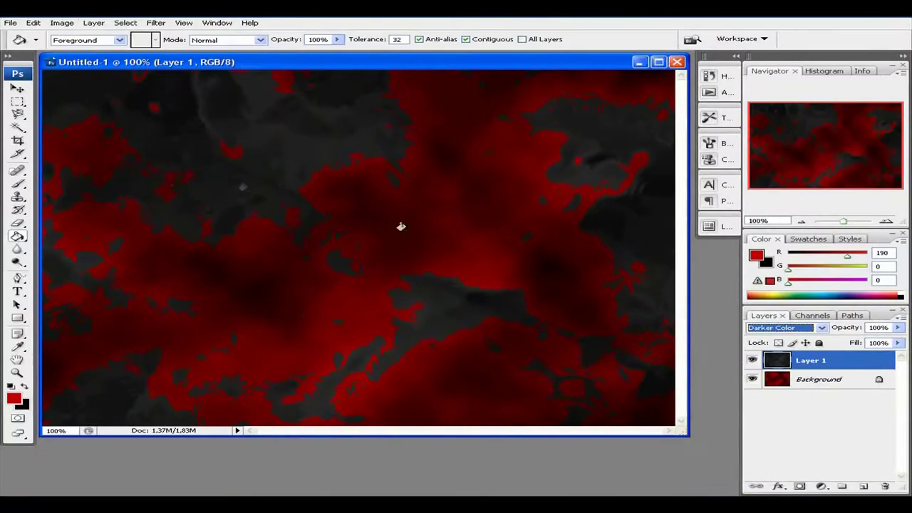
Bring up the file browser for opening an existing image.
{"action": "left_click", "coordinate": [10, 22]}
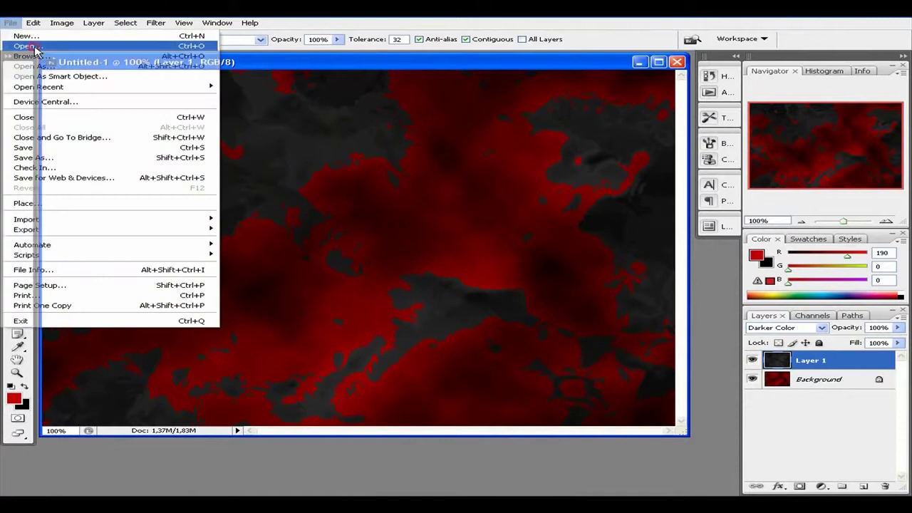
{"action": "left_click", "coordinate": [27, 47]}
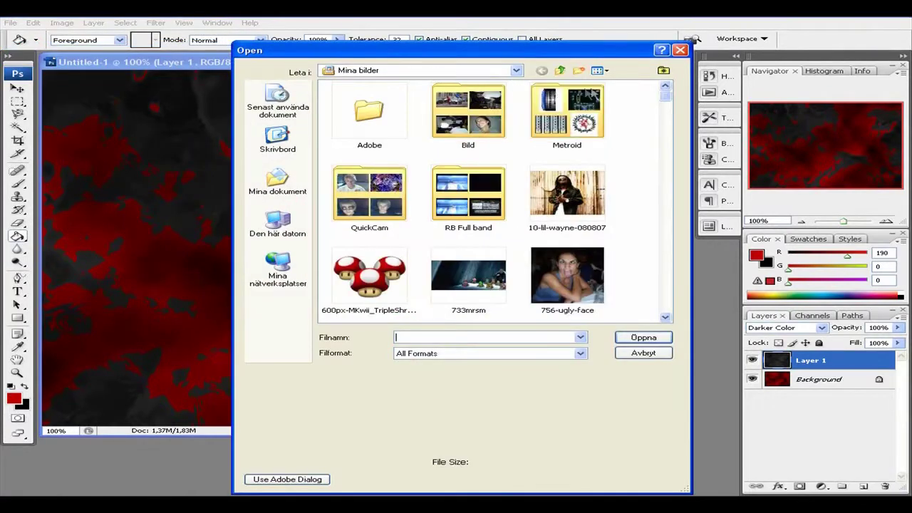
{"action": "type", "text": "baird"}
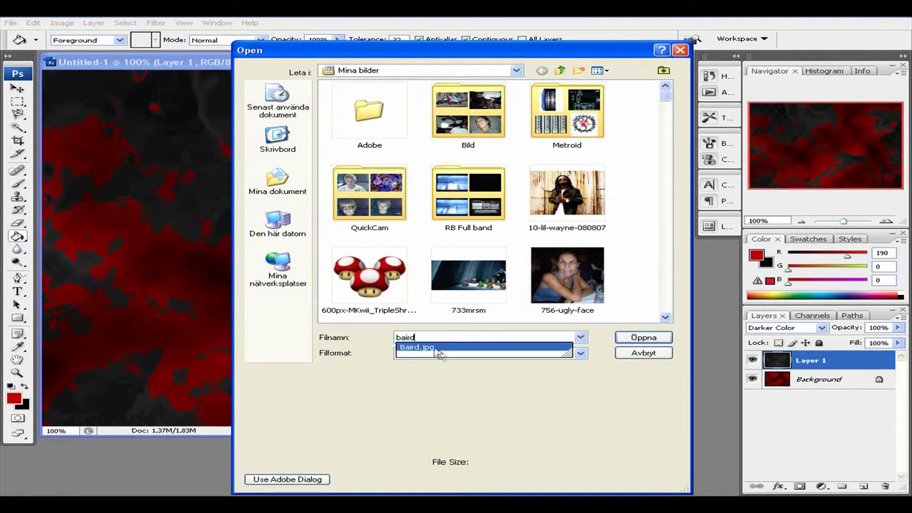
{"action": "key", "text": "BackSpace"}
{"action": "key", "text": "BackSpace"}
{"action": "key", "text": "BackSpace"}
{"action": "key", "text": "BackSpace"}
{"action": "key", "text": "BackSpace"}
Find the armored soldier image gow3td7 in the Mina bilder folder and open it.
{"action": "left_click", "coordinate": [665, 100]}
{"action": "left_click_drag", "start_coordinate": [667, 104], "coordinate": [663, 129]}
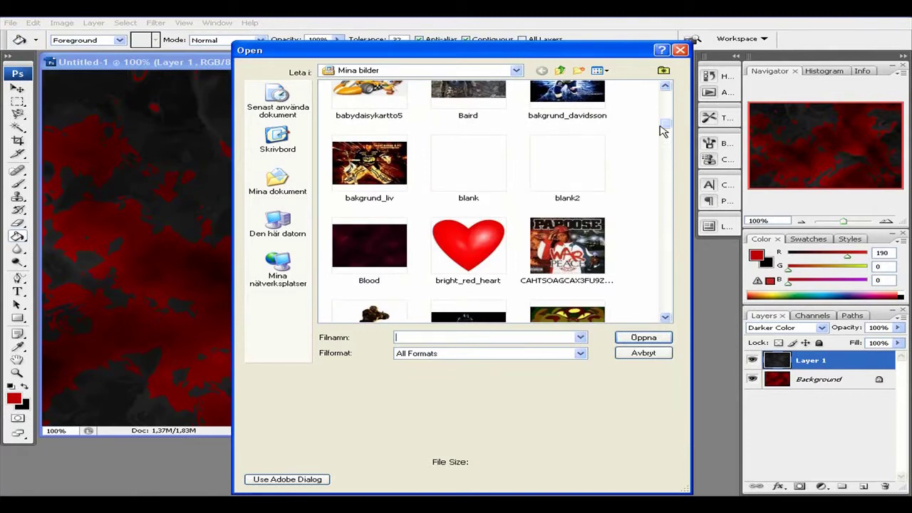
{"action": "left_click", "coordinate": [663, 320]}
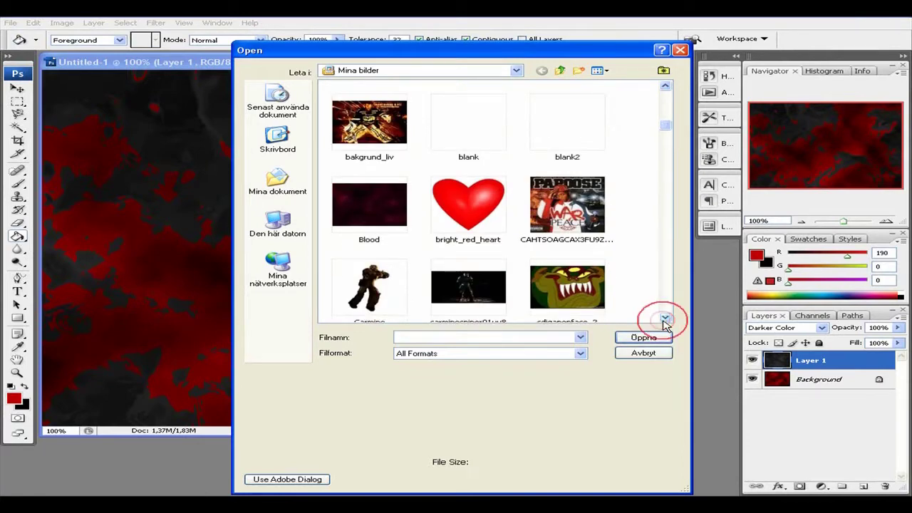
{"action": "left_click", "coordinate": [664, 320]}
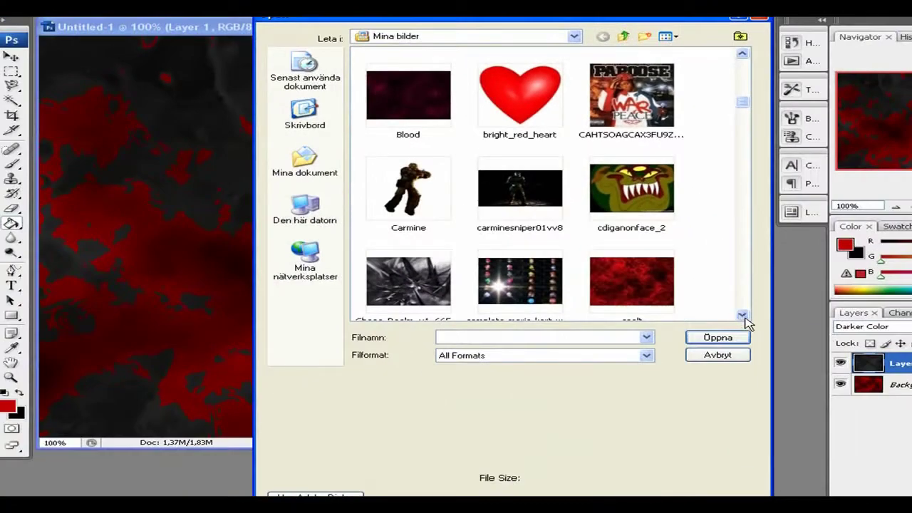
{"action": "left_click", "coordinate": [745, 318]}
{"action": "left_click", "coordinate": [745, 318]}
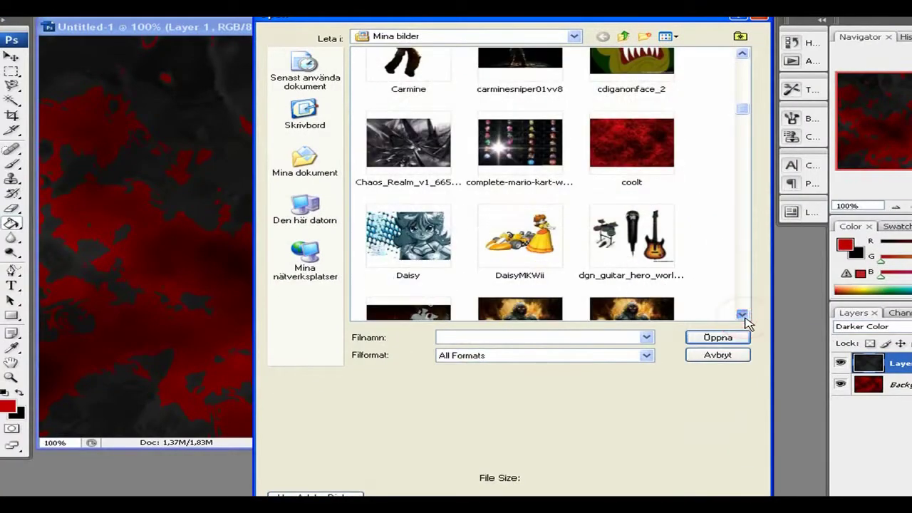
{"action": "left_click_drag", "start_coordinate": [745, 319], "coordinate": [744, 319]}
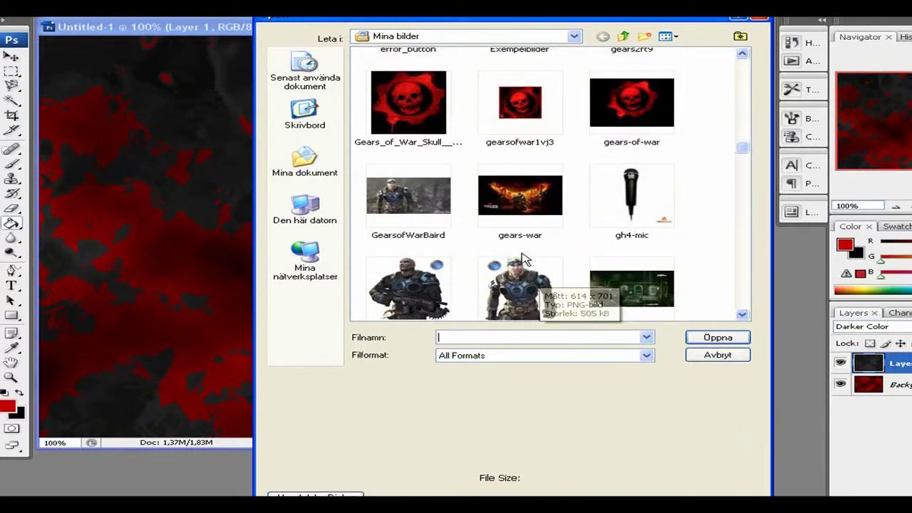
{"action": "left_click", "coordinate": [742, 314]}
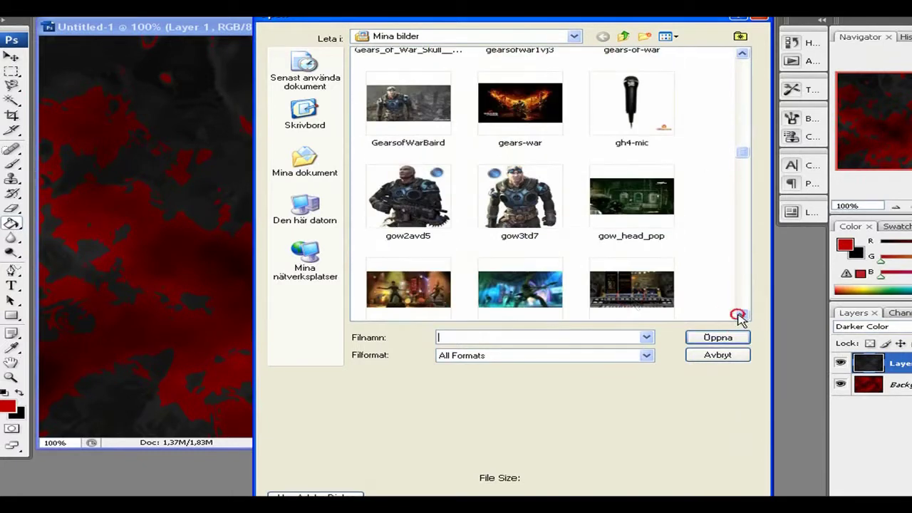
{"action": "left_click", "coordinate": [525, 226]}
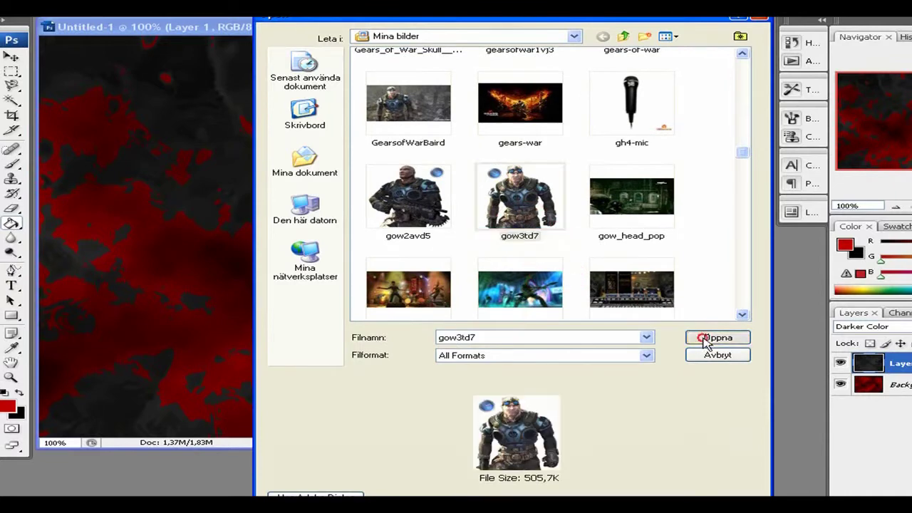
{"action": "left_click", "coordinate": [709, 340]}
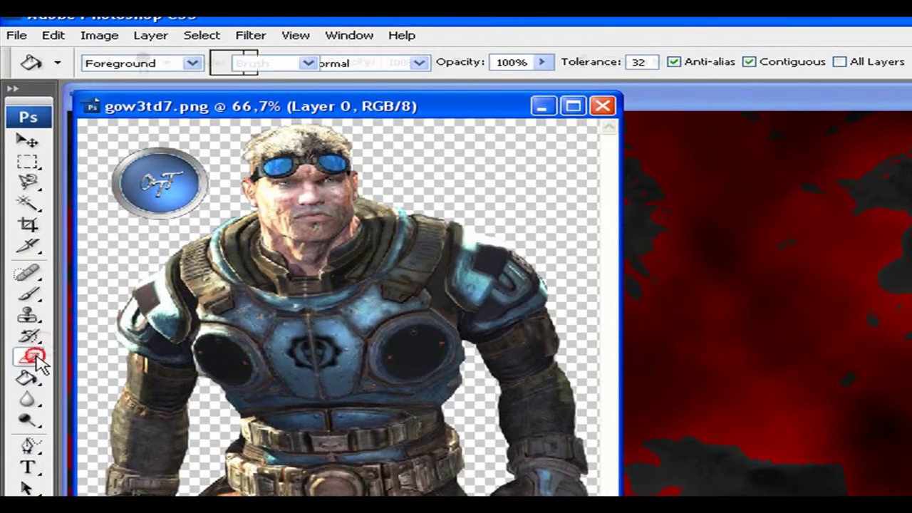
{"action": "left_click", "coordinate": [27, 357]}
{"action": "mouse_move", "coordinate": [128, 142]}
{"action": "left_mouse_down"}
{"action": "mouse_move", "coordinate": [120, 202]}
{"action": "mouse_move", "coordinate": [129, 162]}
{"action": "mouse_move", "coordinate": [139, 182]}
{"action": "mouse_move", "coordinate": [149, 156]}
{"action": "left_mouse_up"}
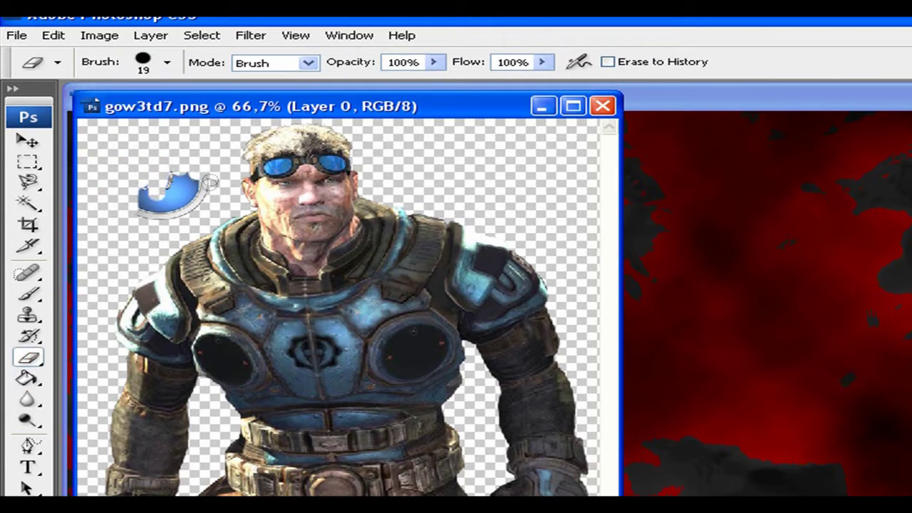
{"action": "mouse_move", "coordinate": [141, 211]}
{"action": "left_mouse_down"}
{"action": "mouse_move", "coordinate": [156, 192]}
{"action": "mouse_move", "coordinate": [141, 200]}
{"action": "mouse_move", "coordinate": [157, 208]}
{"action": "mouse_move", "coordinate": [181, 204]}
{"action": "left_mouse_up"}
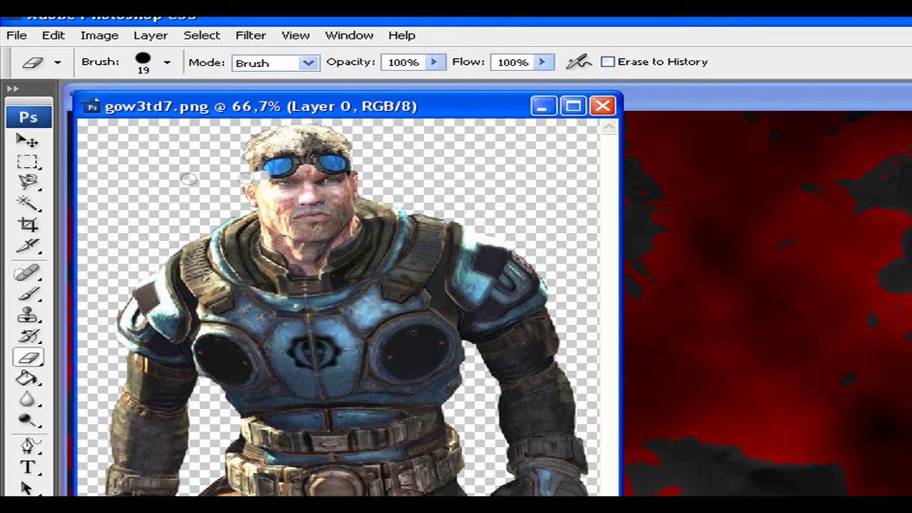
{"action": "key", "text": "F12"}
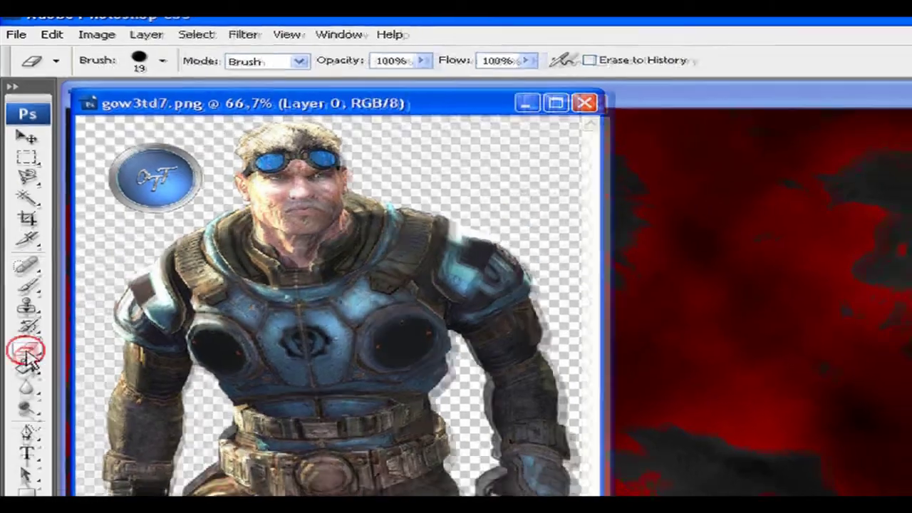
Set the Eraser brush size to 40 and erase the round blue logo beside the soldier's head.
{"action": "left_click", "coordinate": [28, 357]}
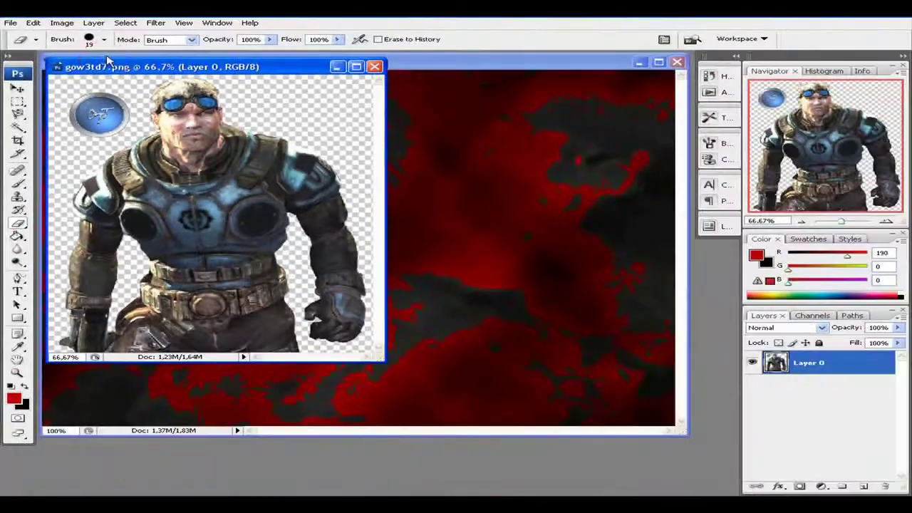
{"action": "left_click", "coordinate": [104, 40]}
{"action": "left_click_drag", "start_coordinate": [35, 74], "coordinate": [44, 74]}
{"action": "key", "text": "Return"}
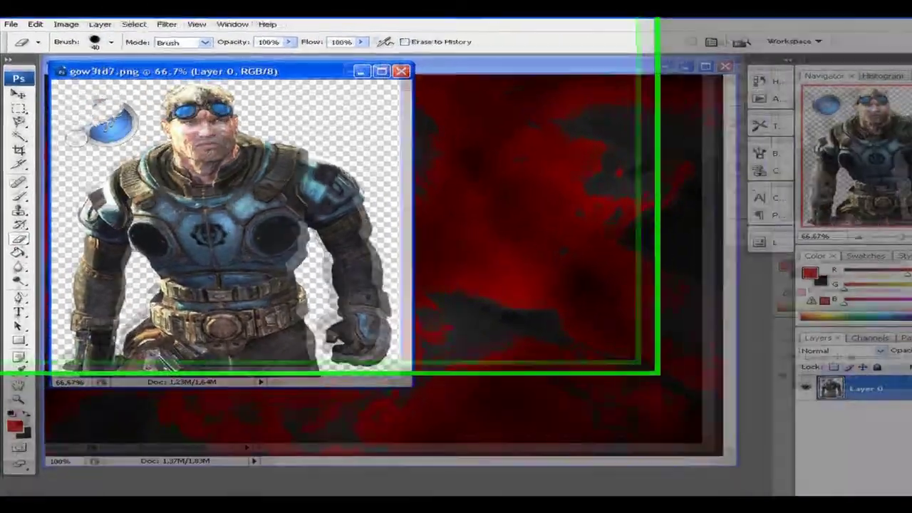
{"action": "mouse_move", "coordinate": [107, 124]}
{"action": "left_mouse_down"}
{"action": "mouse_move", "coordinate": [103, 132]}
{"action": "mouse_move", "coordinate": [106, 126]}
{"action": "left_mouse_up"}
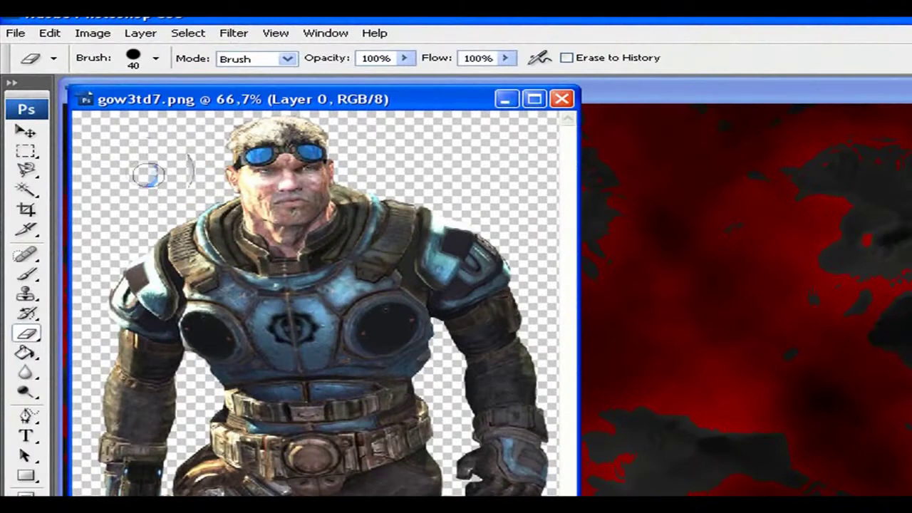
{"action": "left_click_drag", "start_coordinate": [148, 174], "coordinate": [172, 160]}
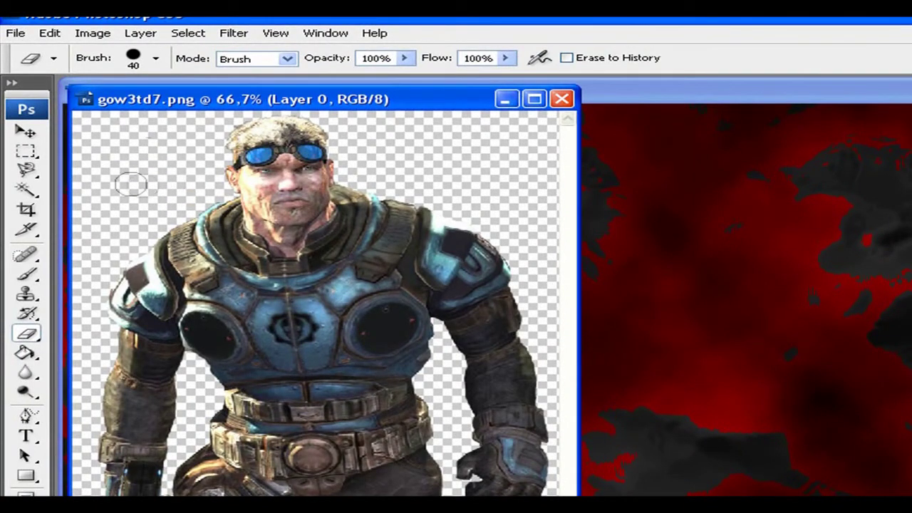
Copy the soldier into the Untitled-1 image, scale him down and place him at the lower left of the canvas.
{"action": "left_click", "coordinate": [26, 131]}
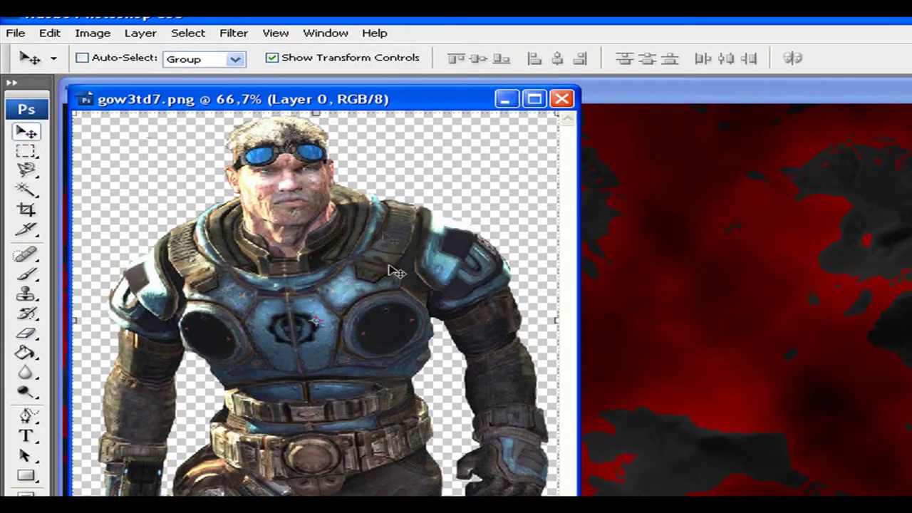
{"action": "mouse_move", "coordinate": [306, 320]}
{"action": "left_mouse_down"}
{"action": "mouse_move", "coordinate": [694, 328]}
{"action": "mouse_move", "coordinate": [699, 344]}
{"action": "mouse_move", "coordinate": [519, 432]}
{"action": "mouse_move", "coordinate": [521, 373]}
{"action": "mouse_move", "coordinate": [569, 289]}
{"action": "left_mouse_up"}
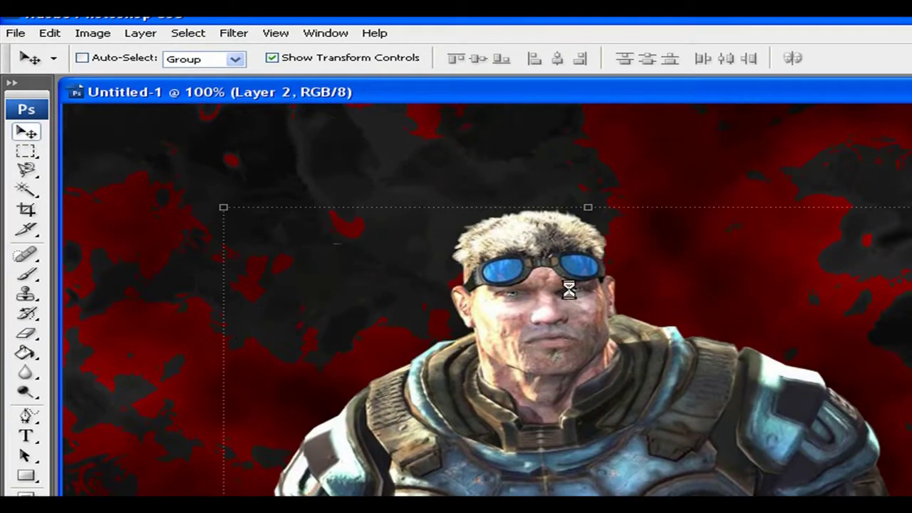
{"action": "left_click", "coordinate": [591, 209]}
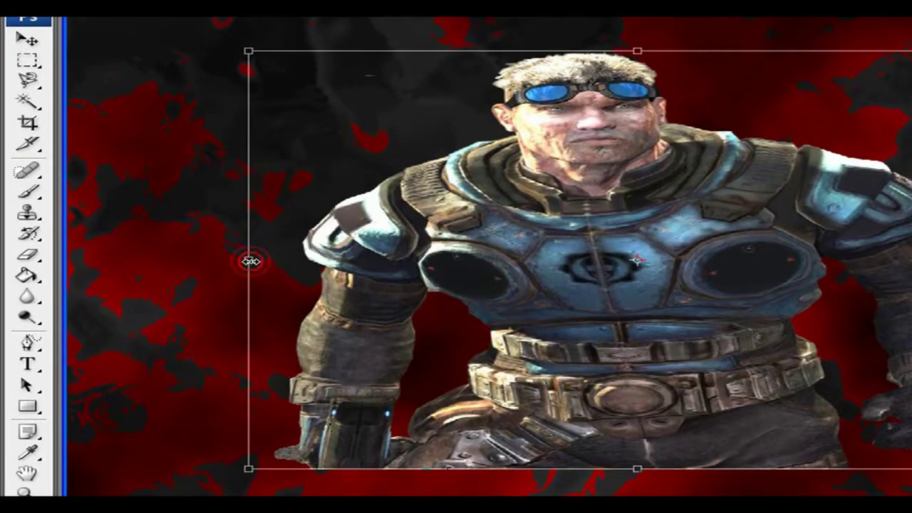
{"action": "left_click_drag", "start_coordinate": [249, 262], "coordinate": [472, 260]}
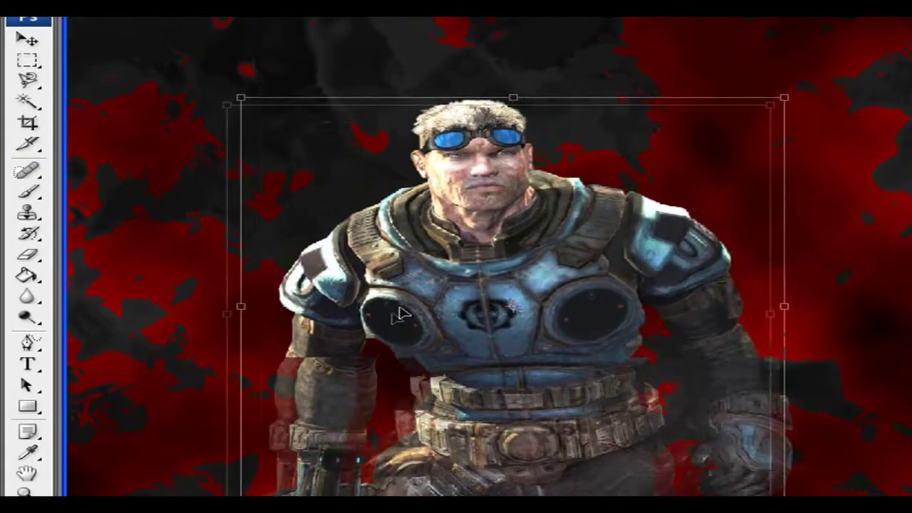
{"action": "left_click_drag", "start_coordinate": [398, 313], "coordinate": [273, 372]}
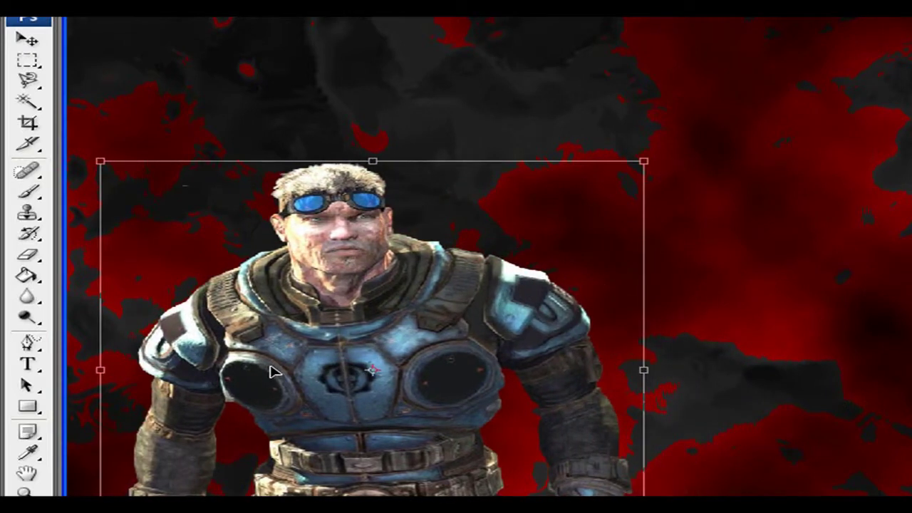
{"action": "key", "text": "Return"}
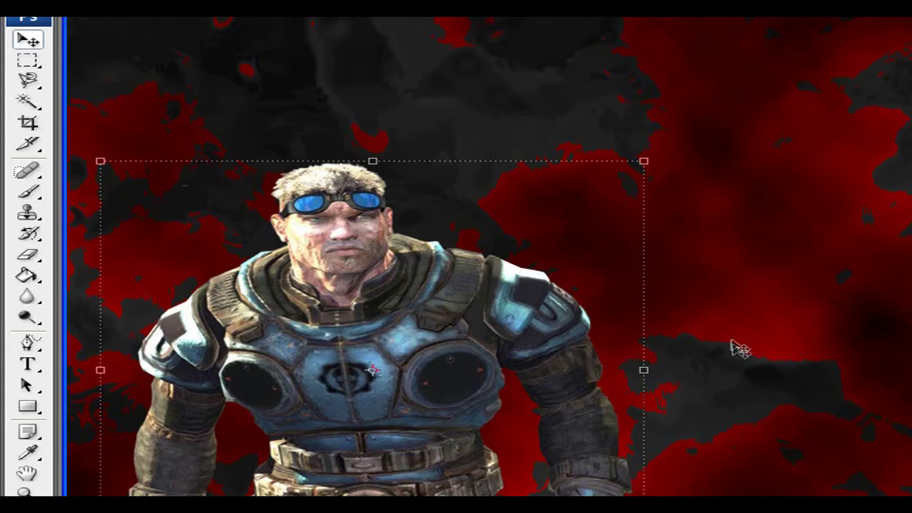
{"action": "left_click_drag", "start_coordinate": [373, 164], "coordinate": [374, 139]}
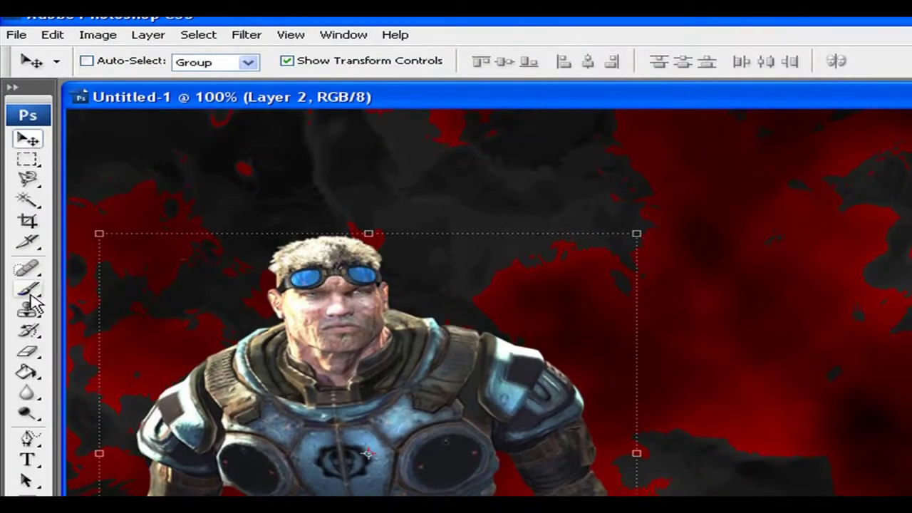
Add the text "DiamondFX" in white above the soldier's head.
{"action": "left_click", "coordinate": [27, 460]}
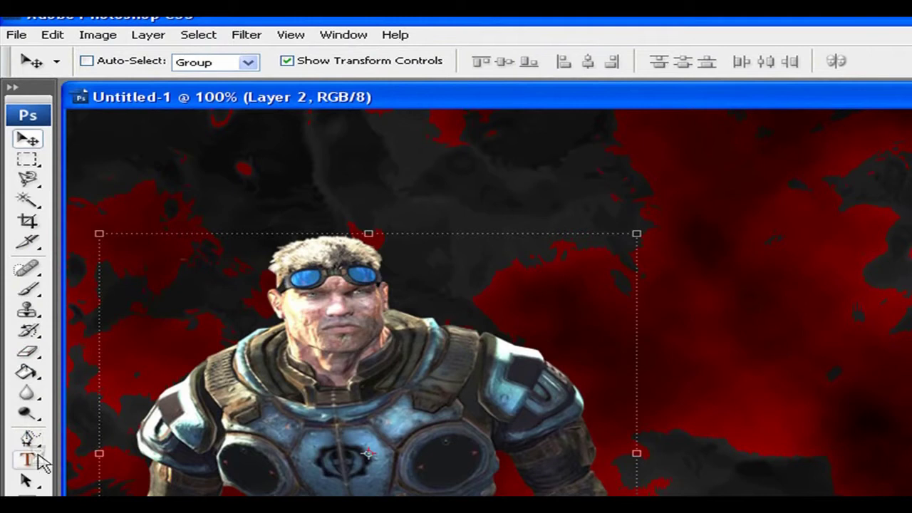
{"action": "left_click", "coordinate": [191, 162]}
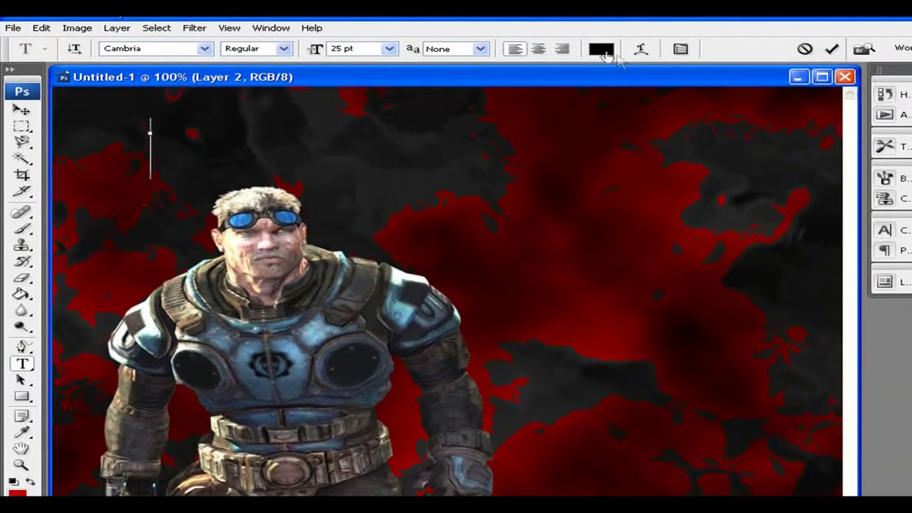
{"action": "left_click", "coordinate": [603, 50]}
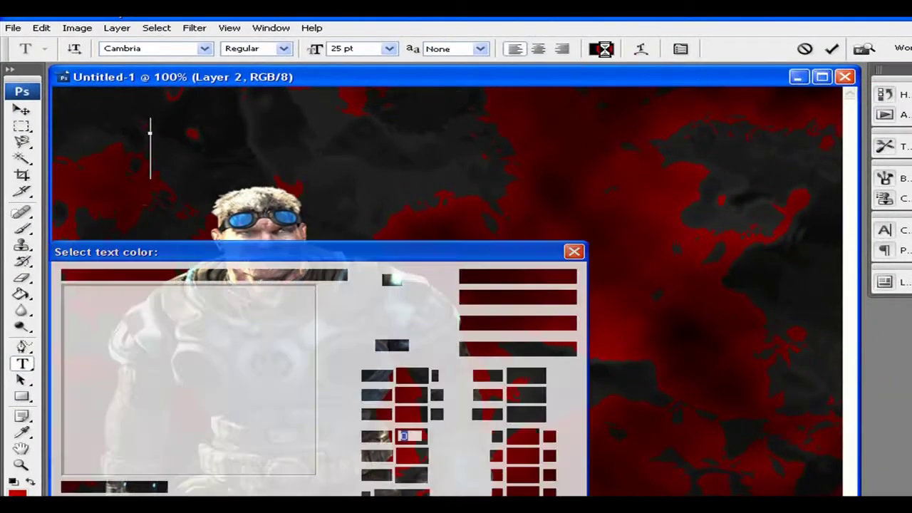
{"action": "left_click", "coordinate": [64, 287]}
{"action": "left_click", "coordinate": [531, 281]}
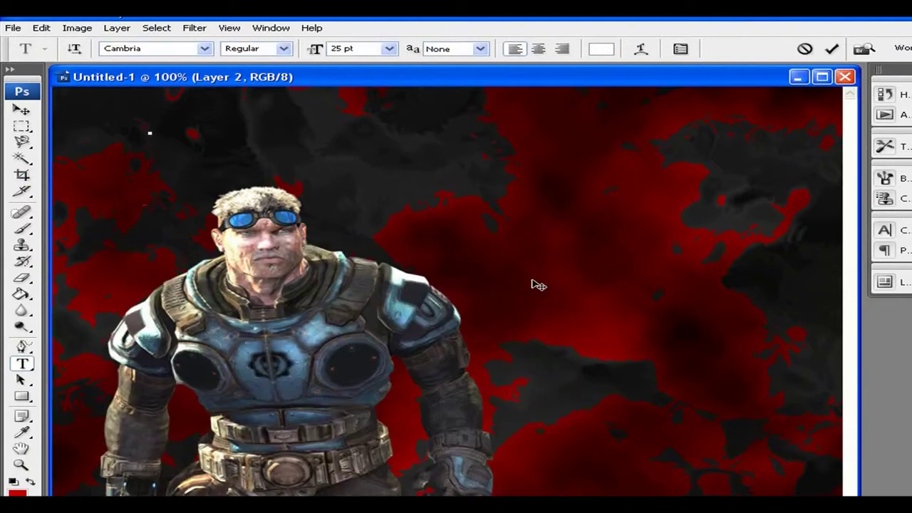
{"action": "type", "text": "iamondFX"}
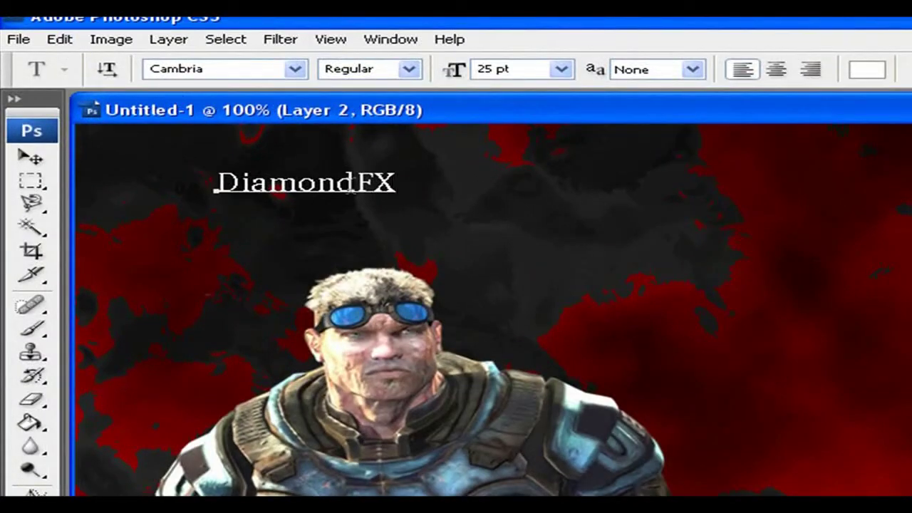
Set the DiamondFX text to 100 pt Jacinto Sans and move it so it fits along the canvas's upper edge.
{"action": "left_click_drag", "start_coordinate": [403, 171], "coordinate": [187, 181]}
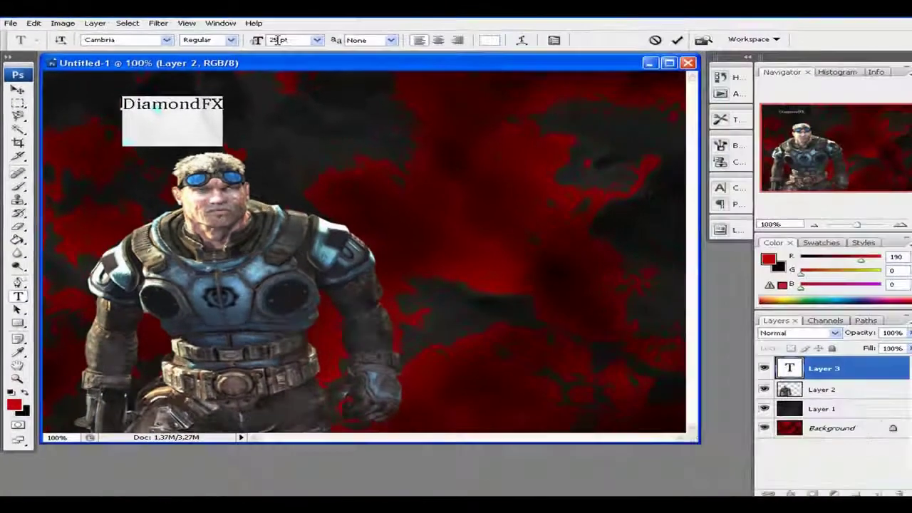
{"action": "type", "text": "100"}
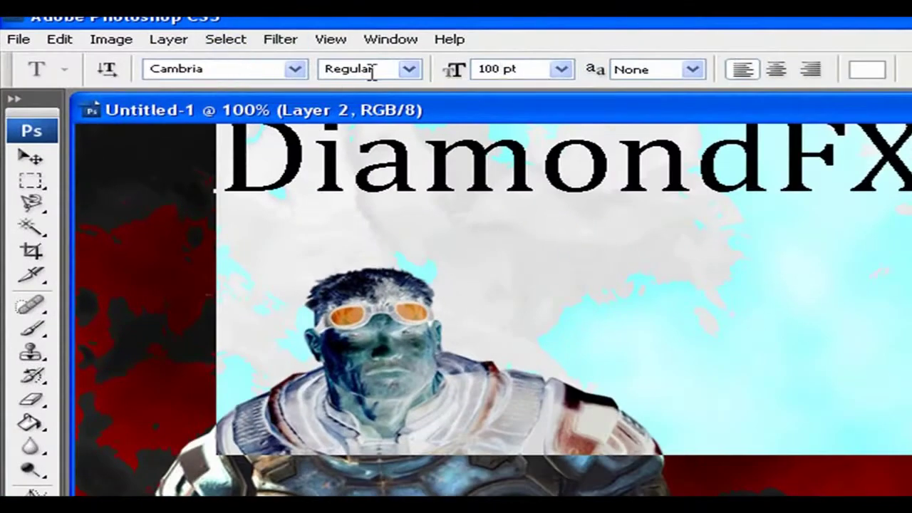
{"action": "left_click", "coordinate": [197, 68]}
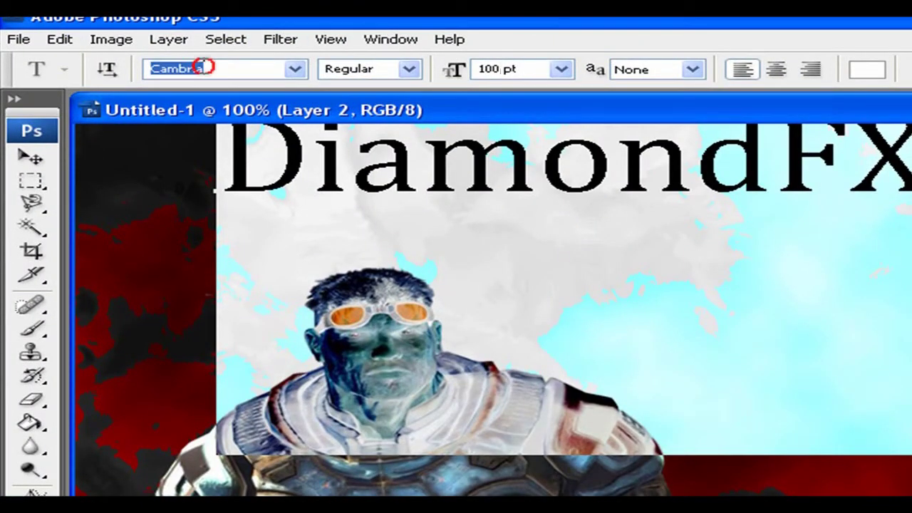
{"action": "type", "text": "Jac"}
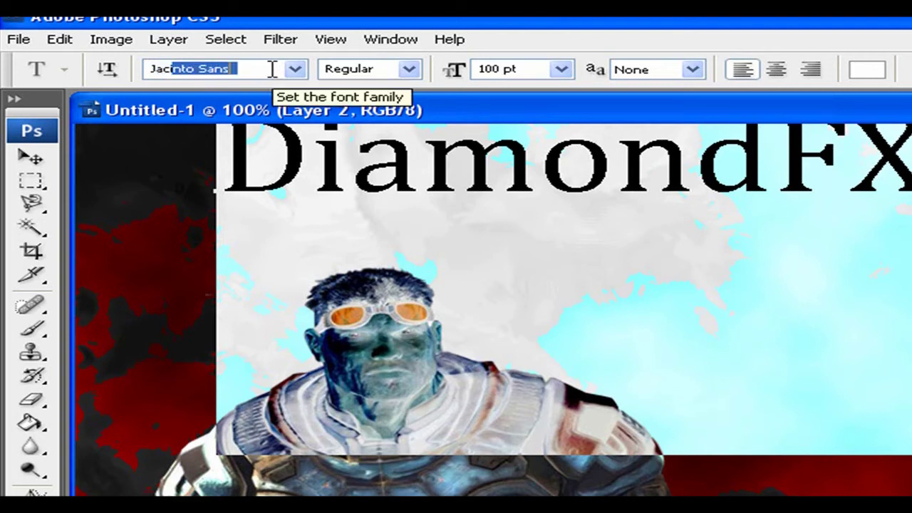
{"action": "type", "text": "in"}
{"action": "key", "text": "Return"}
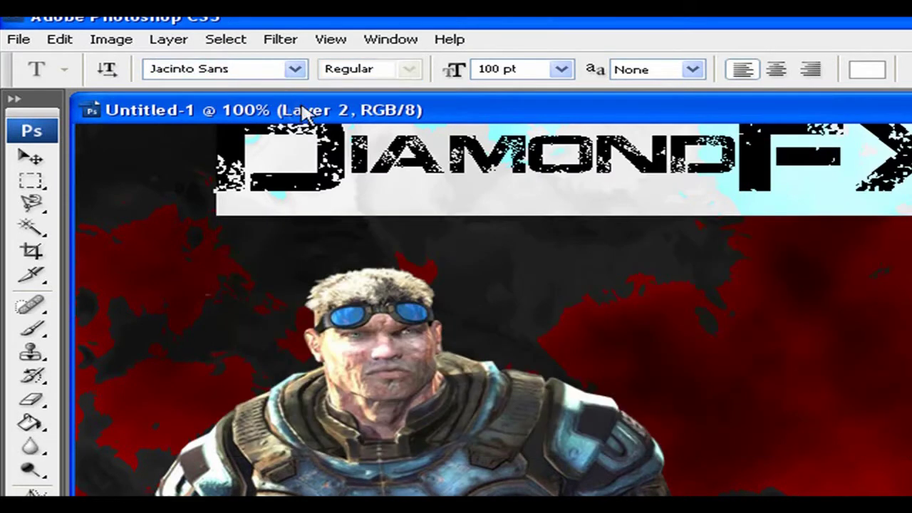
{"action": "left_click", "coordinate": [30, 155]}
{"action": "left_click_drag", "start_coordinate": [609, 160], "coordinate": [674, 193]}
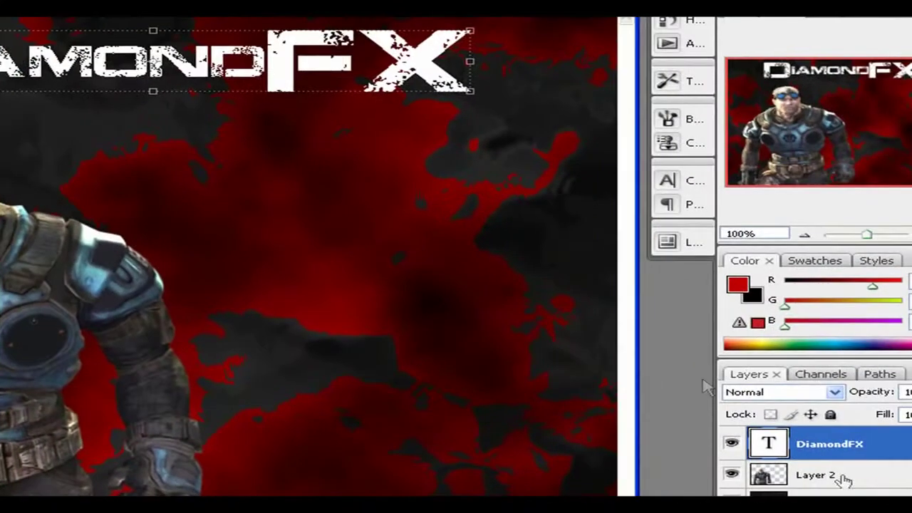
Duplicate the DiamondFX text layer under the name DiamondFX copy.
{"action": "right_click", "coordinate": [844, 460]}
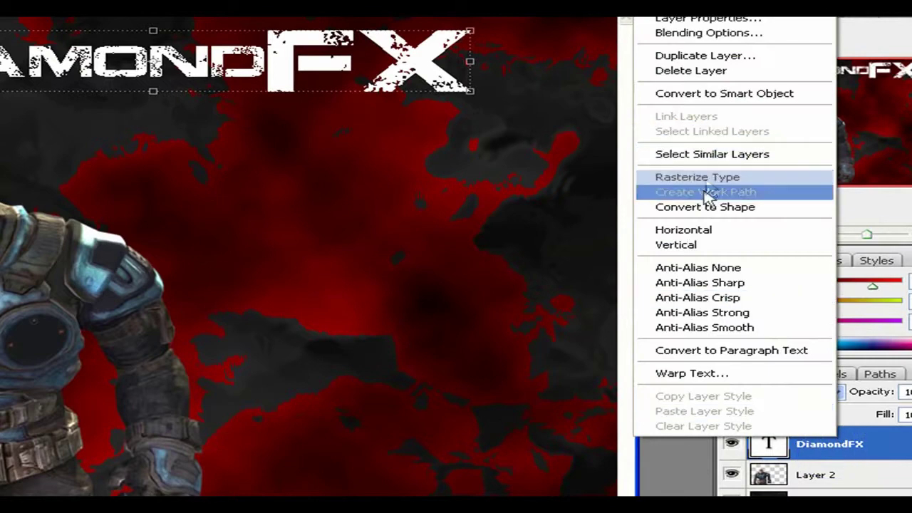
{"action": "left_click", "coordinate": [709, 56]}
{"action": "left_click", "coordinate": [507, 135]}
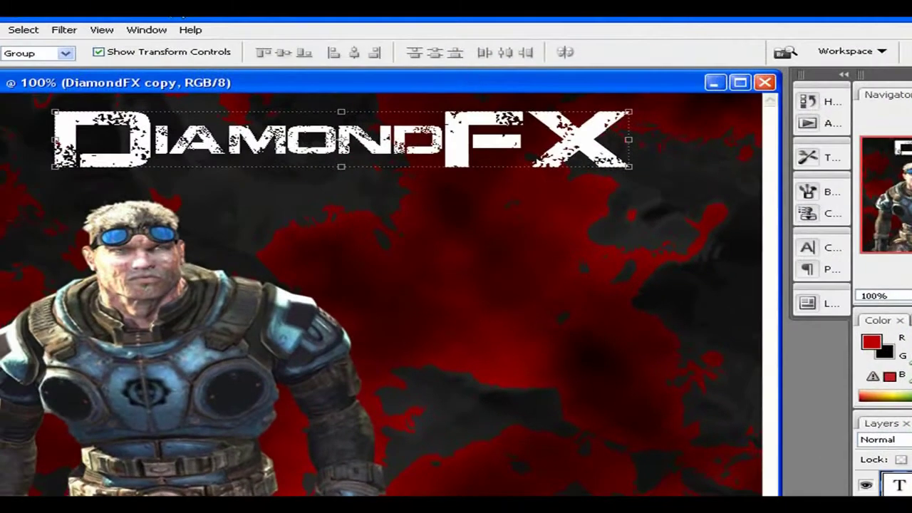
{"action": "left_click", "coordinate": [63, 29]}
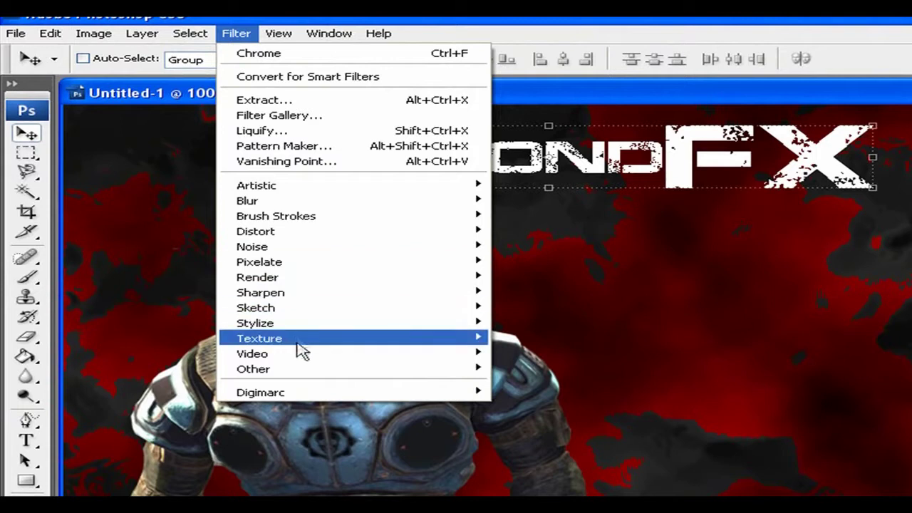
{"action": "mouse_move", "coordinate": [305, 328]}
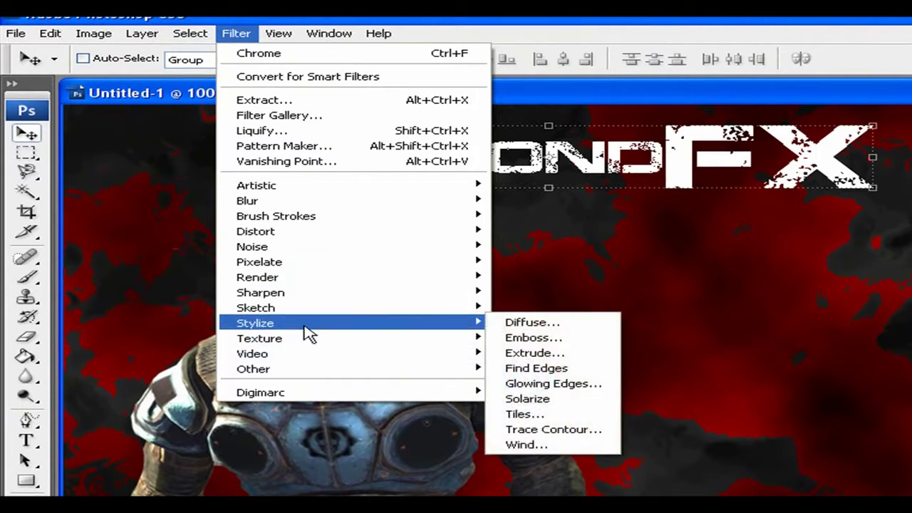
{"action": "left_click", "coordinate": [237, 33]}
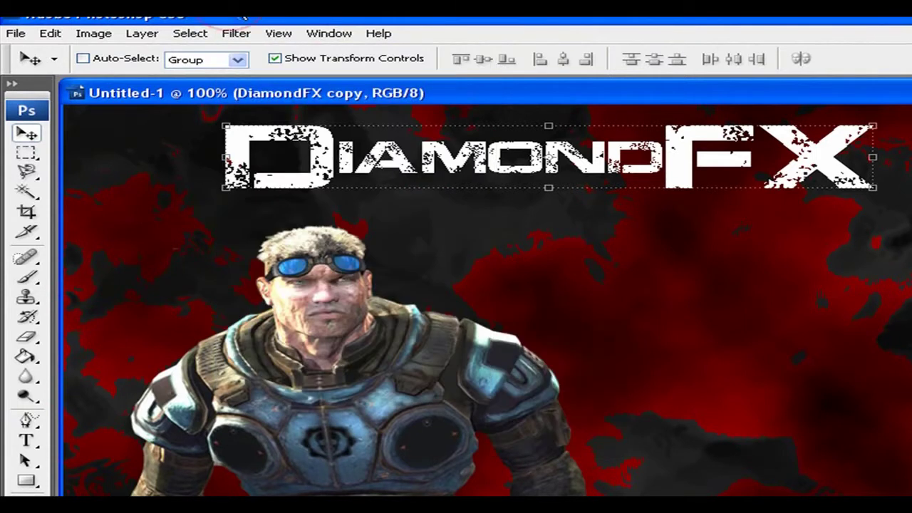
Rotate the canvas 90° clockwise.
{"action": "left_click", "coordinate": [17, 34]}
{"action": "mouse_move", "coordinate": [47, 37]}
{"action": "mouse_move", "coordinate": [87, 39]}
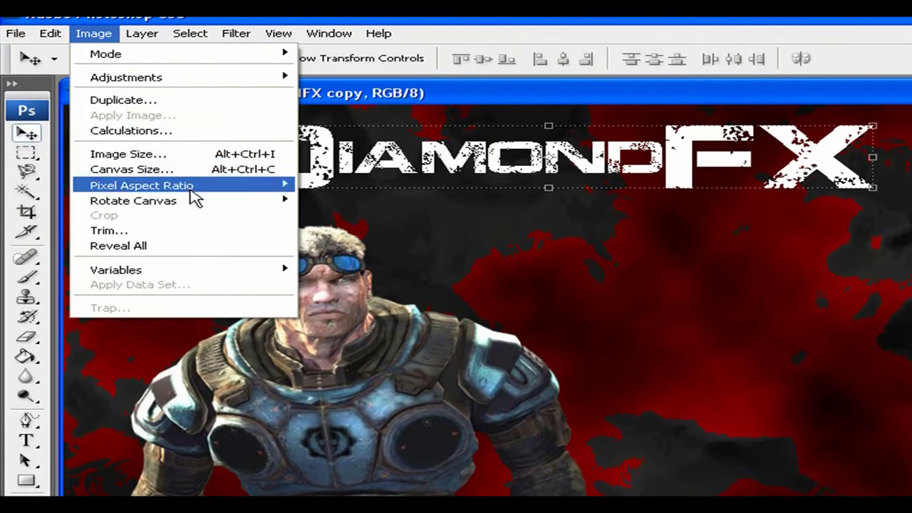
{"action": "mouse_move", "coordinate": [195, 205]}
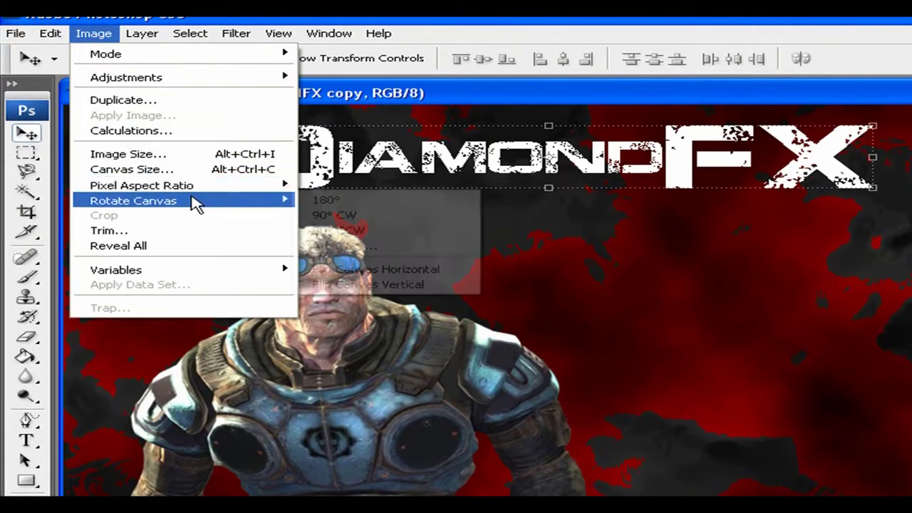
{"action": "left_click", "coordinate": [381, 221]}
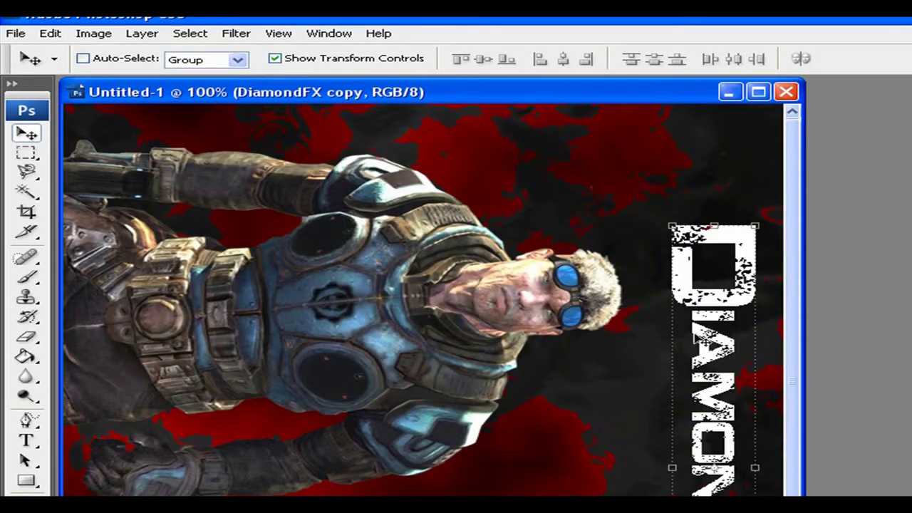
Apply the Wind filter to the DiamondFX copy layer, rasterizing its type, and repeat the filter to lengthen the streaks.
{"action": "left_click", "coordinate": [235, 35]}
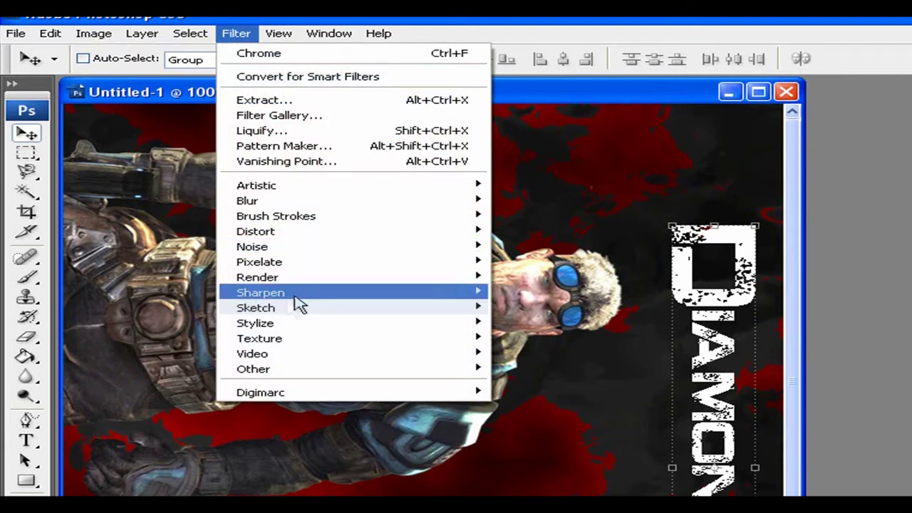
{"action": "mouse_move", "coordinate": [315, 325]}
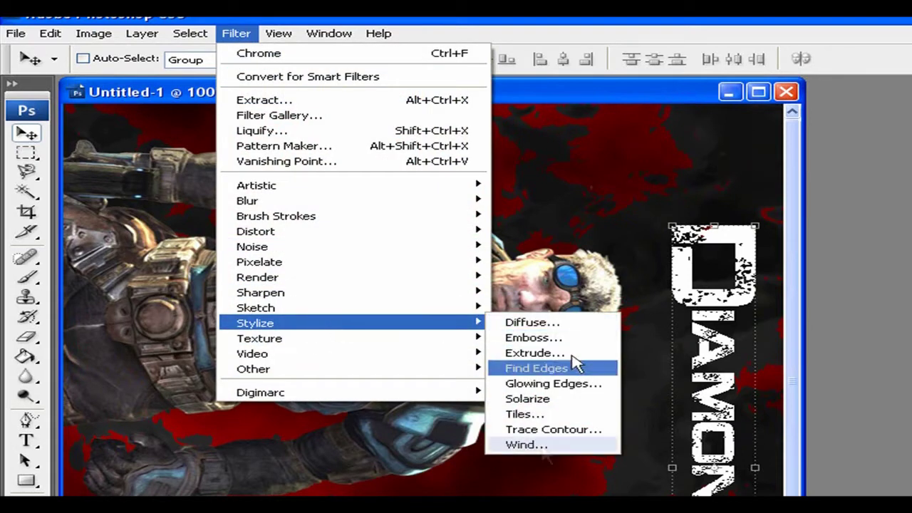
{"action": "left_click", "coordinate": [527, 446]}
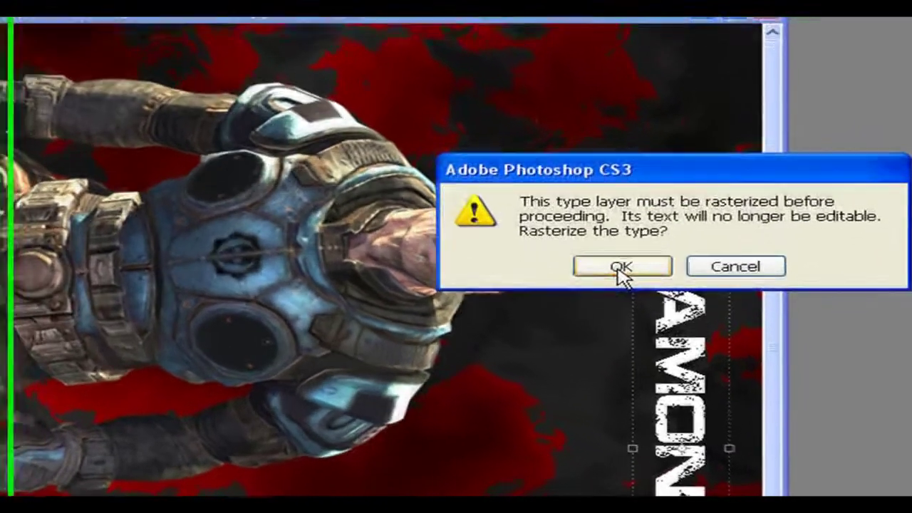
{"action": "left_click", "coordinate": [662, 312]}
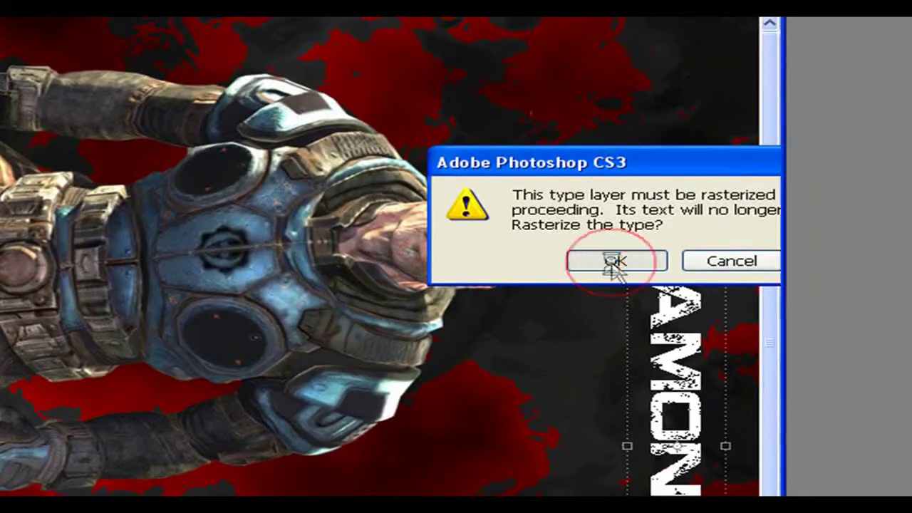
{"action": "left_click", "coordinate": [776, 100]}
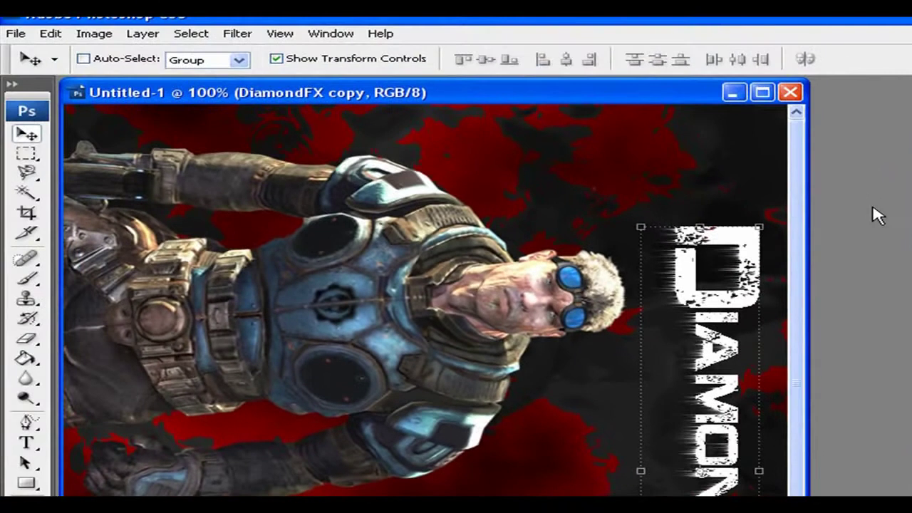
{"action": "key", "text": "ctrl+f"}
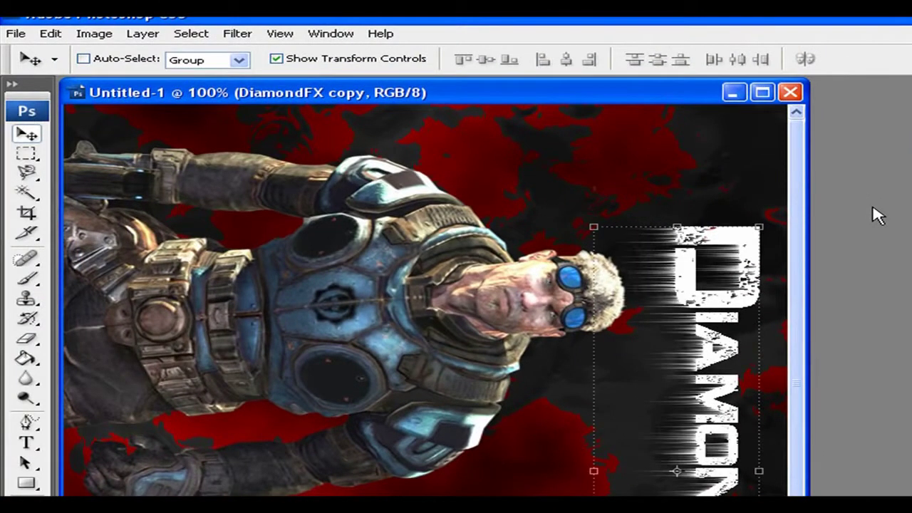
Try rotating the canvas 180° and undo that rotation.
{"action": "left_click", "coordinate": [50, 34]}
{"action": "mouse_move", "coordinate": [94, 36]}
{"action": "mouse_move", "coordinate": [158, 208]}
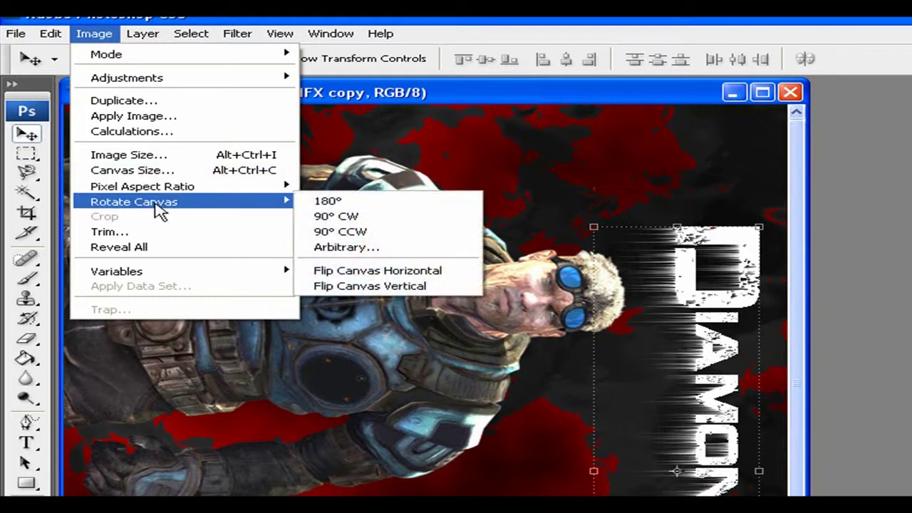
{"action": "left_click", "coordinate": [367, 203]}
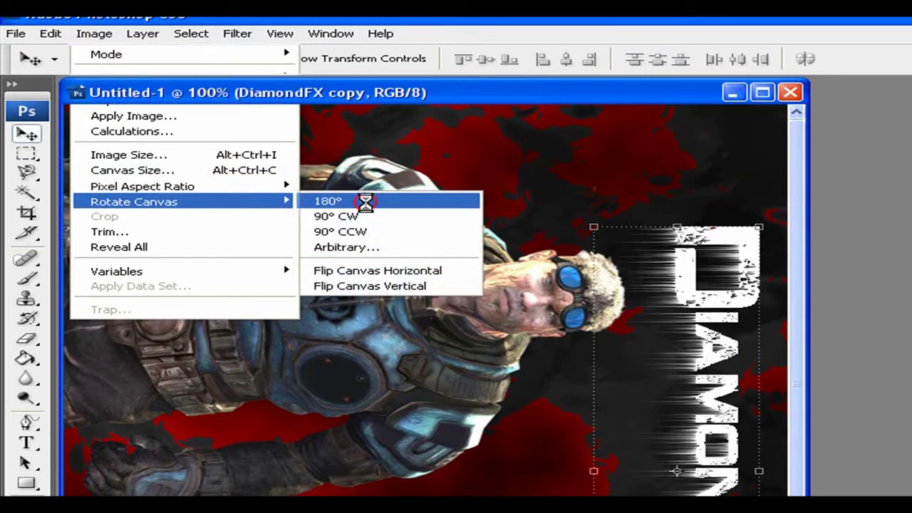
{"action": "left_click", "coordinate": [92, 34]}
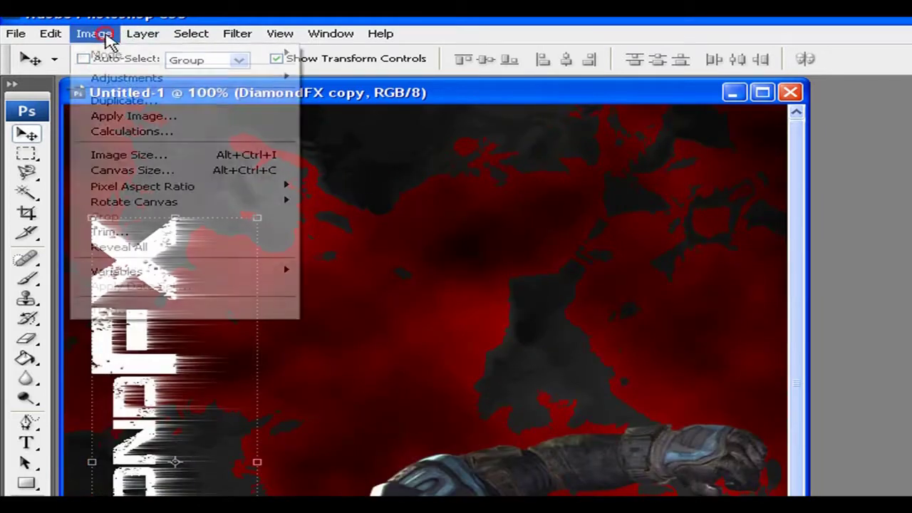
{"action": "mouse_move", "coordinate": [151, 182]}
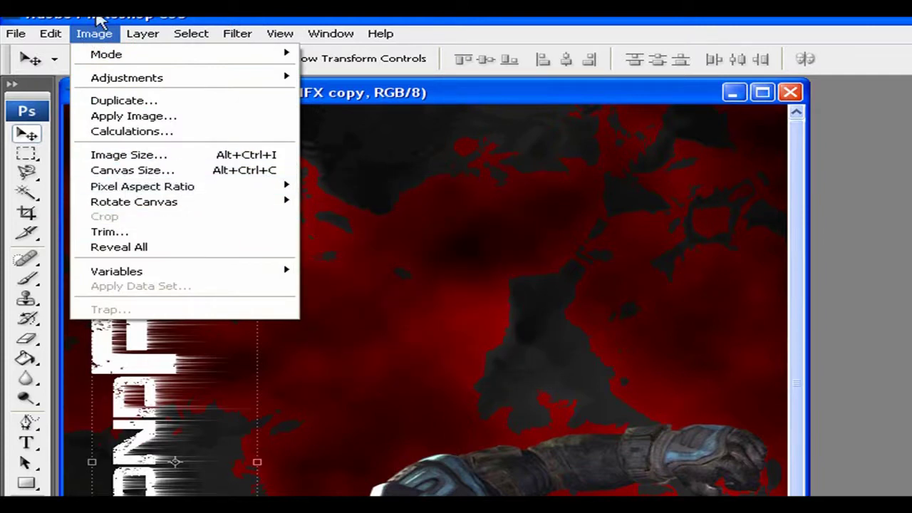
{"action": "left_click", "coordinate": [95, 31]}
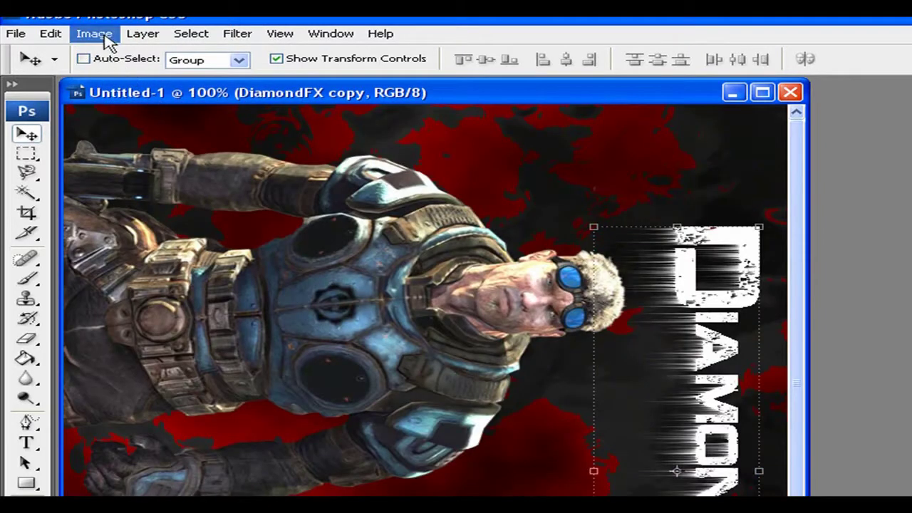
Rotate the canvas 90° counterclockwise to bring the image back upright.
{"action": "left_click", "coordinate": [94, 34]}
{"action": "mouse_move", "coordinate": [176, 206]}
{"action": "left_click", "coordinate": [363, 235]}
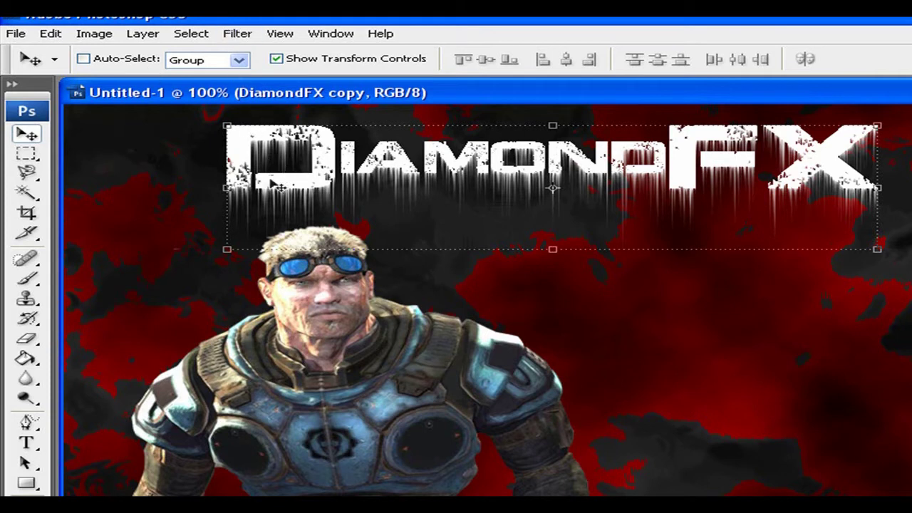
Apply the Wind filter from the right to the DiamondFX copy layer, adding sideways streaks to the title.
{"action": "left_click", "coordinate": [238, 34]}
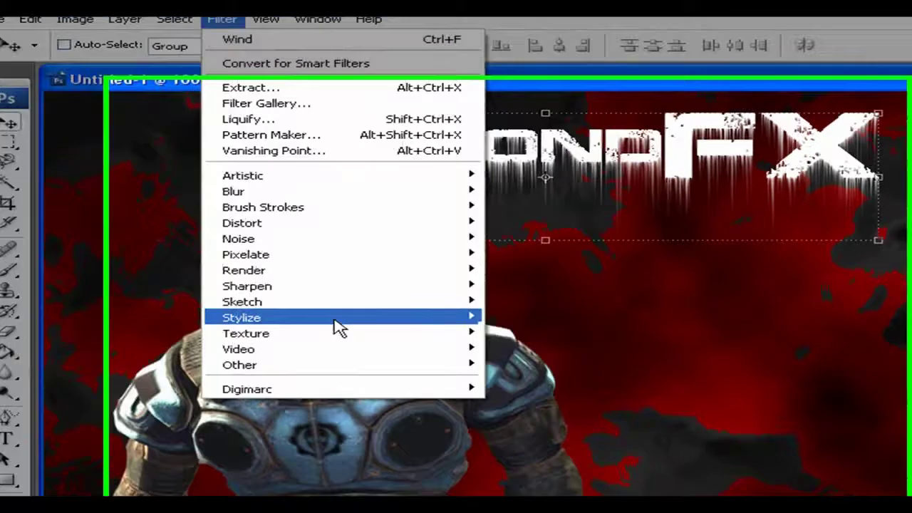
{"action": "mouse_move", "coordinate": [342, 324]}
{"action": "left_click", "coordinate": [476, 422]}
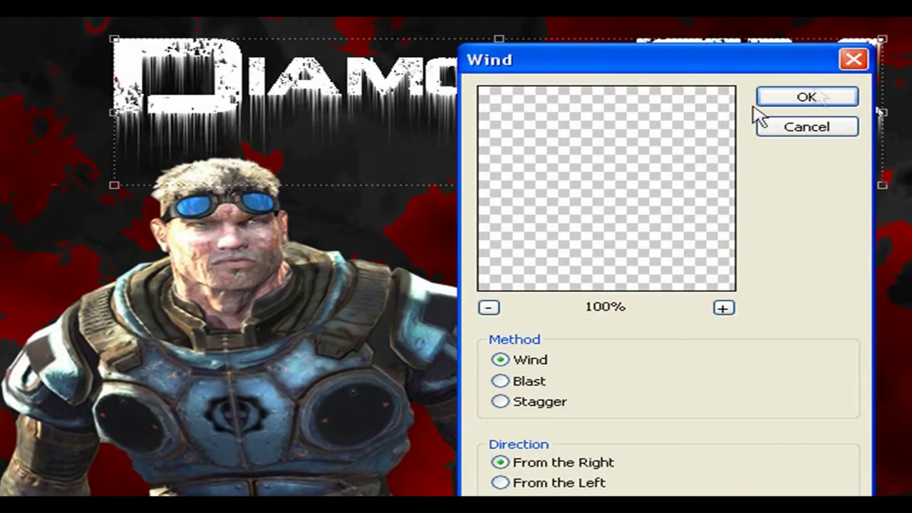
{"action": "left_click", "coordinate": [798, 97]}
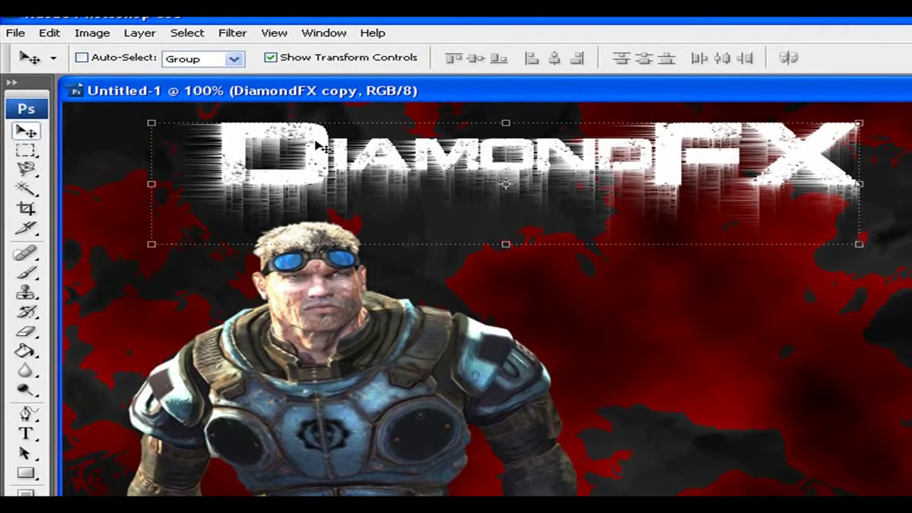
{"action": "key", "text": "ctrl+z"}
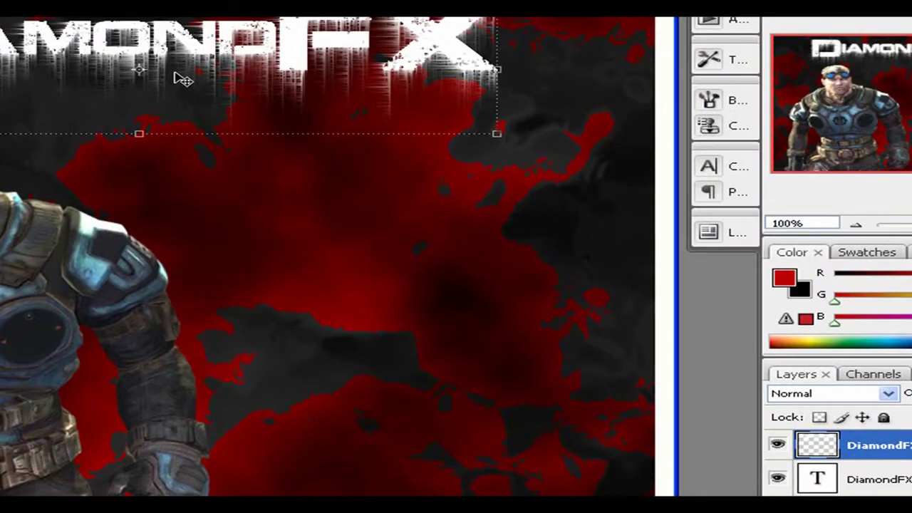
{"action": "key", "text": "ctrl+f"}
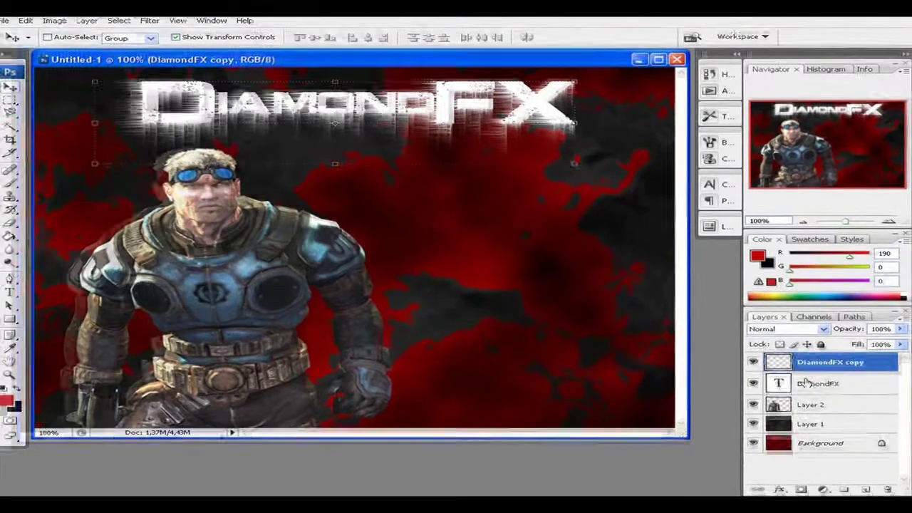
Select the DiamondFX text layer with its letter outlines as the selection, and set the foreground color to blue 2400be.
{"action": "left_click", "coordinate": [859, 480]}
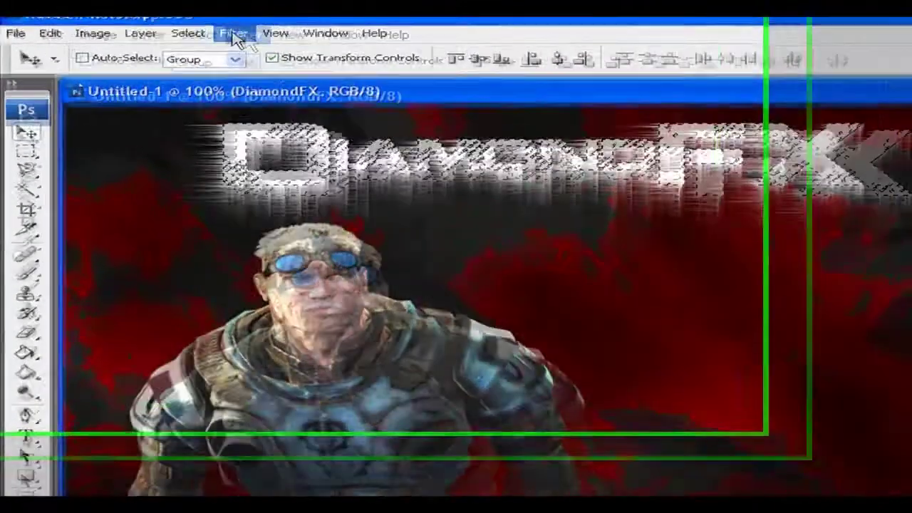
{"action": "left_click", "coordinate": [155, 22]}
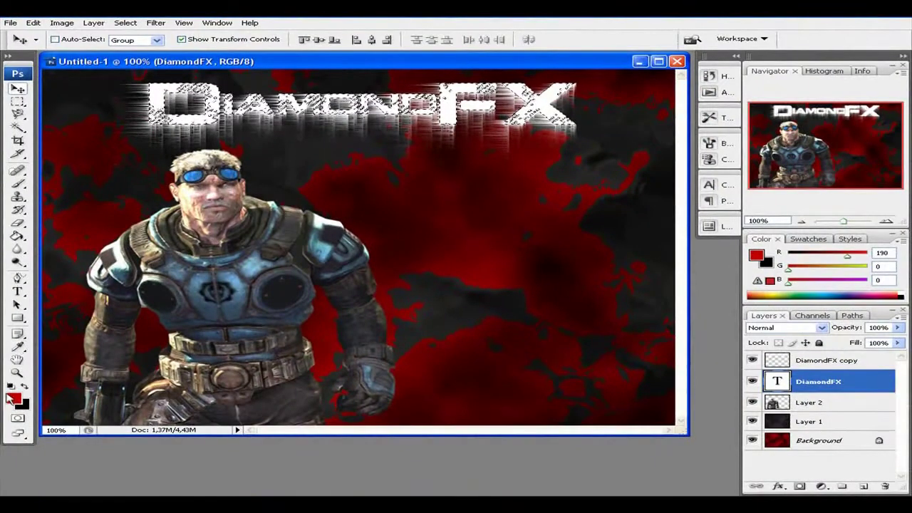
{"action": "left_click", "coordinate": [13, 398]}
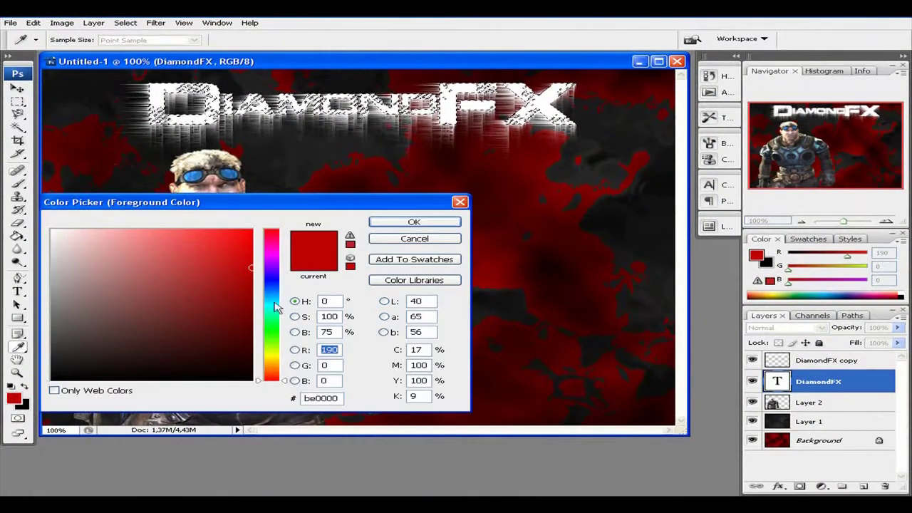
{"action": "left_click", "coordinate": [272, 277]}
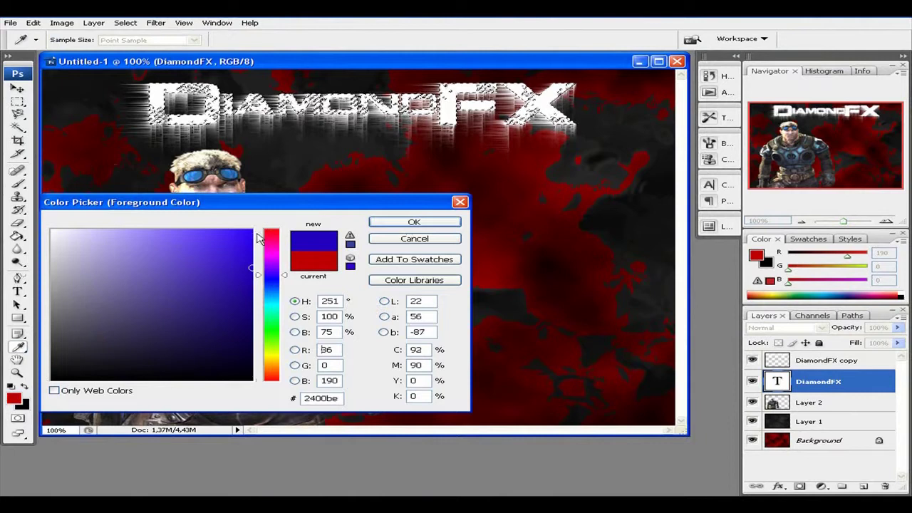
{"action": "left_click", "coordinate": [412, 222]}
Render Clouds on the DiamondFX layer, rasterizing its type, and place the layer above DiamondFX copy.
{"action": "left_click", "coordinate": [156, 23]}
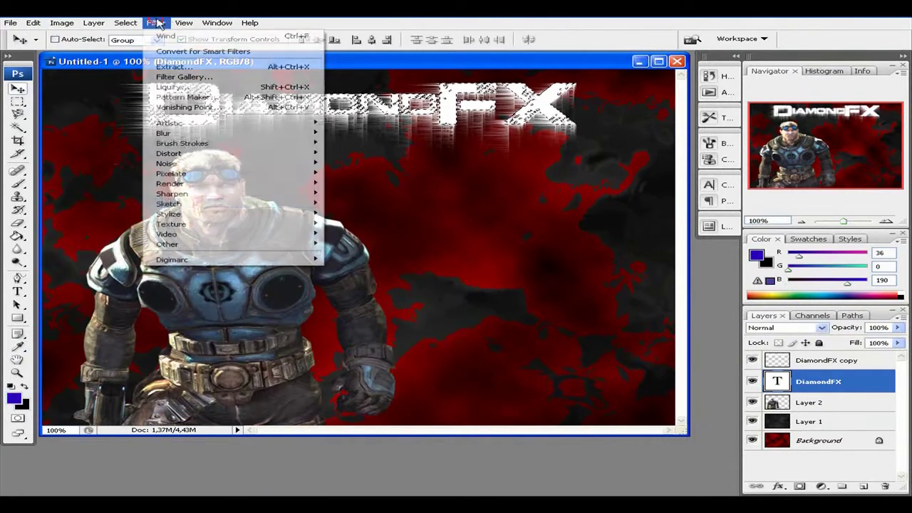
{"action": "mouse_move", "coordinate": [198, 184]}
{"action": "left_click", "coordinate": [369, 193]}
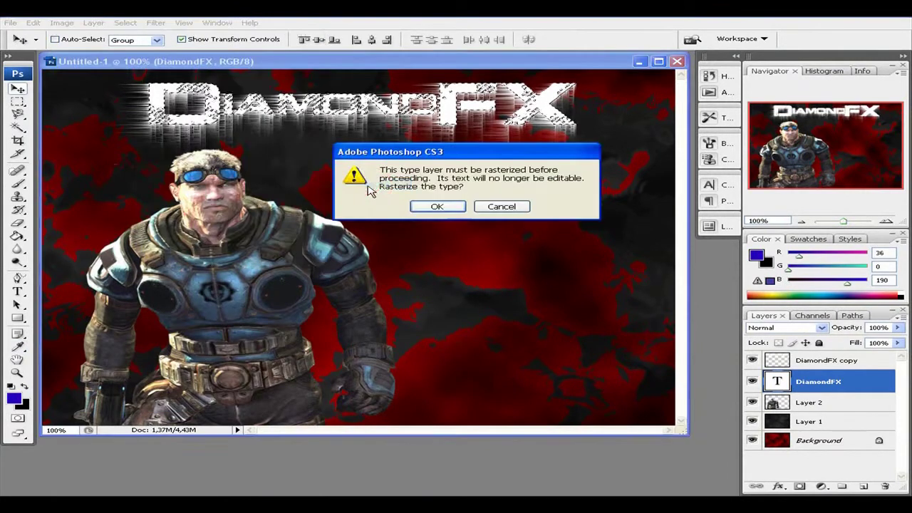
{"action": "left_click", "coordinate": [434, 206]}
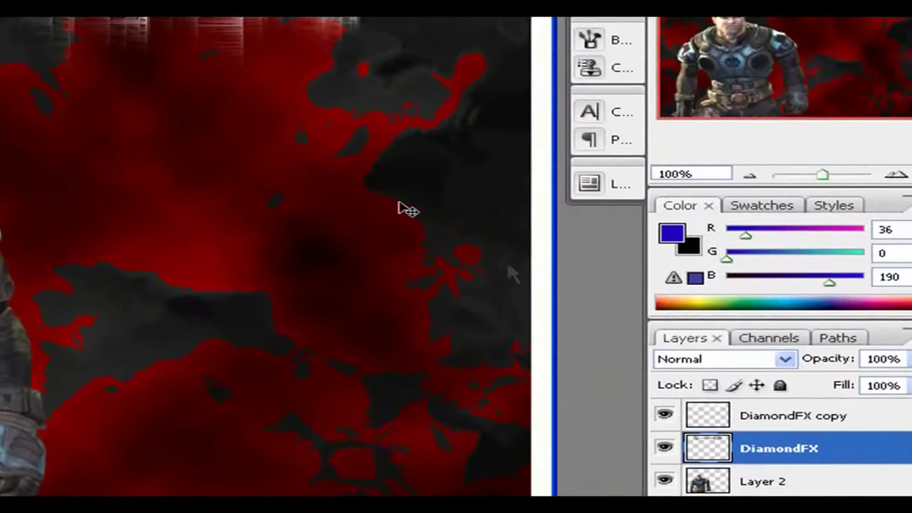
{"action": "left_click_drag", "start_coordinate": [795, 454], "coordinate": [787, 429]}
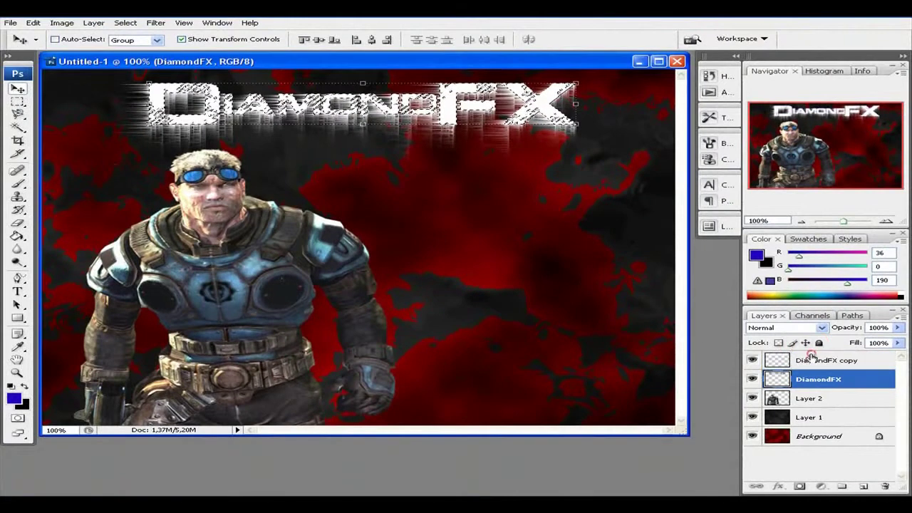
{"action": "left_click_drag", "start_coordinate": [810, 356], "coordinate": [812, 390]}
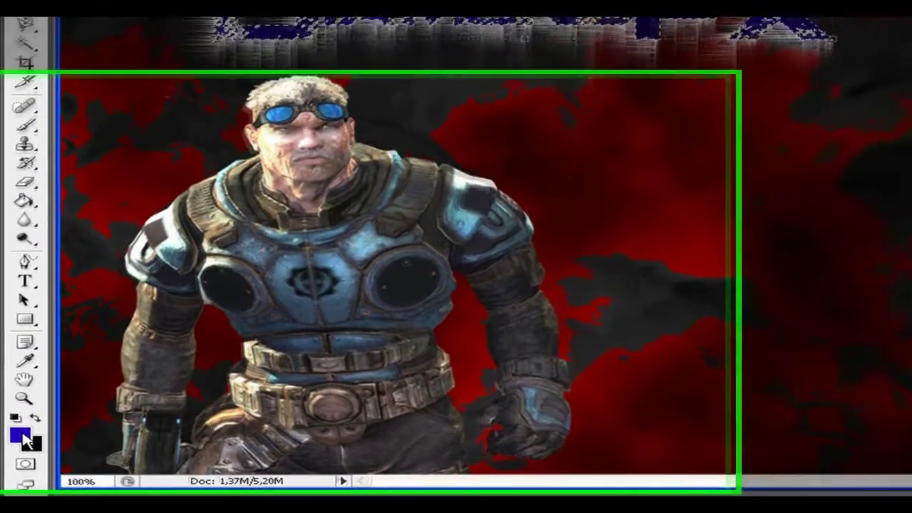
Set the foreground color to red be0000.
{"action": "left_click", "coordinate": [19, 433]}
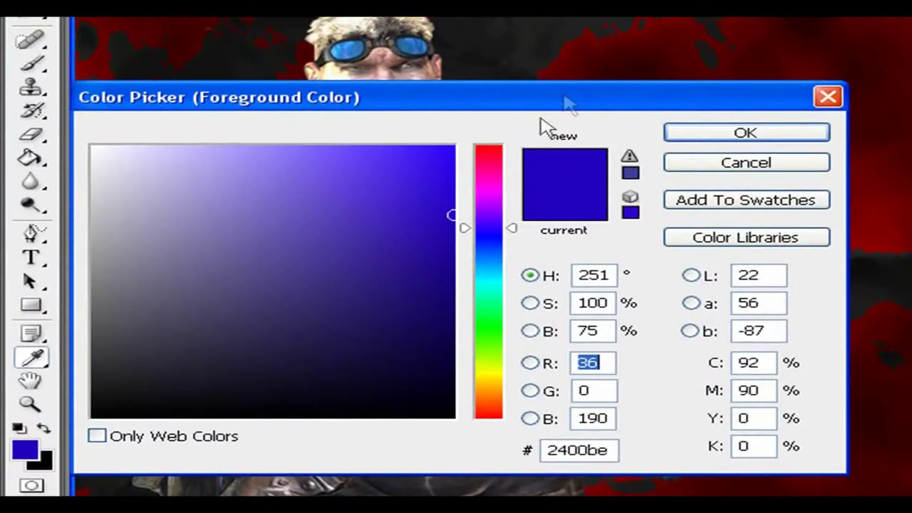
{"action": "left_click_drag", "start_coordinate": [570, 103], "coordinate": [601, 98]}
{"action": "left_click_drag", "start_coordinate": [516, 179], "coordinate": [525, 146]}
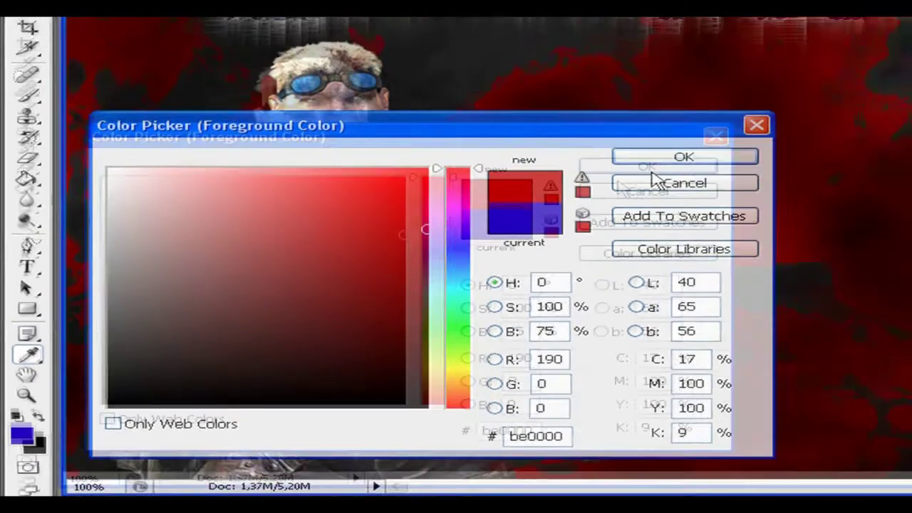
{"action": "left_click", "coordinate": [777, 132]}
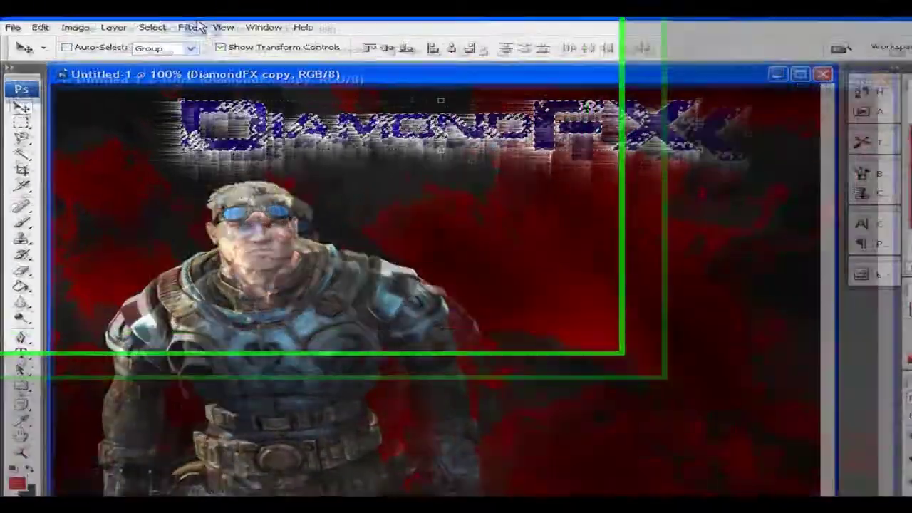
Render Clouds inside the title selection on the DiamondFX copy layer.
{"action": "left_click", "coordinate": [155, 23]}
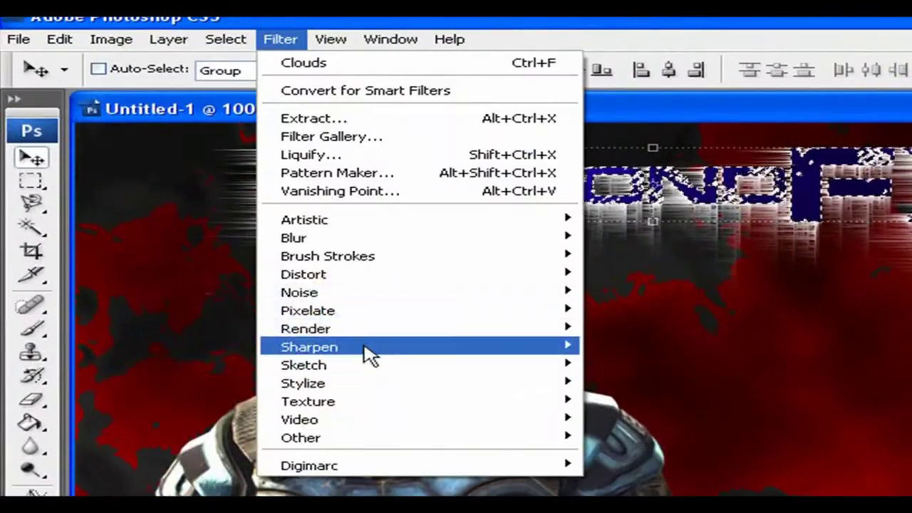
{"action": "mouse_move", "coordinate": [376, 335]}
{"action": "left_click", "coordinate": [689, 331]}
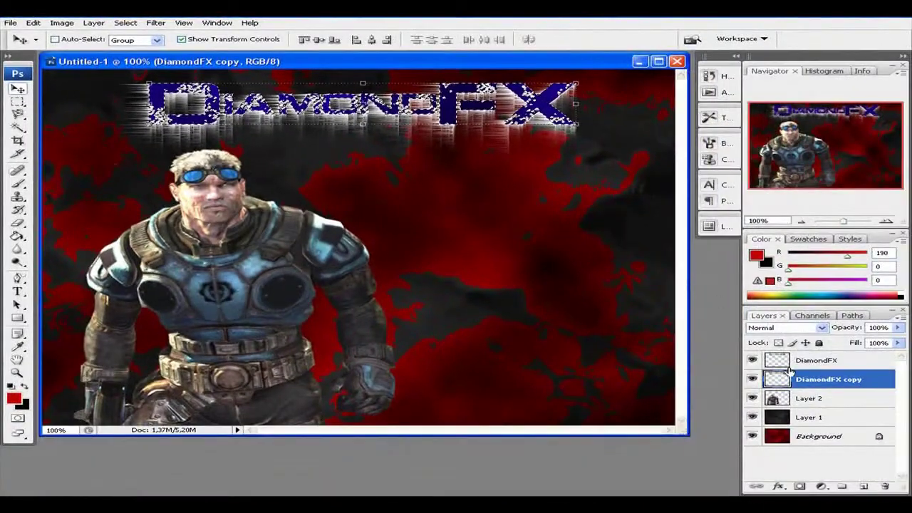
Select the DiamondFX layer and render red and black Clouds inside its letters.
{"action": "left_click", "coordinate": [809, 361]}
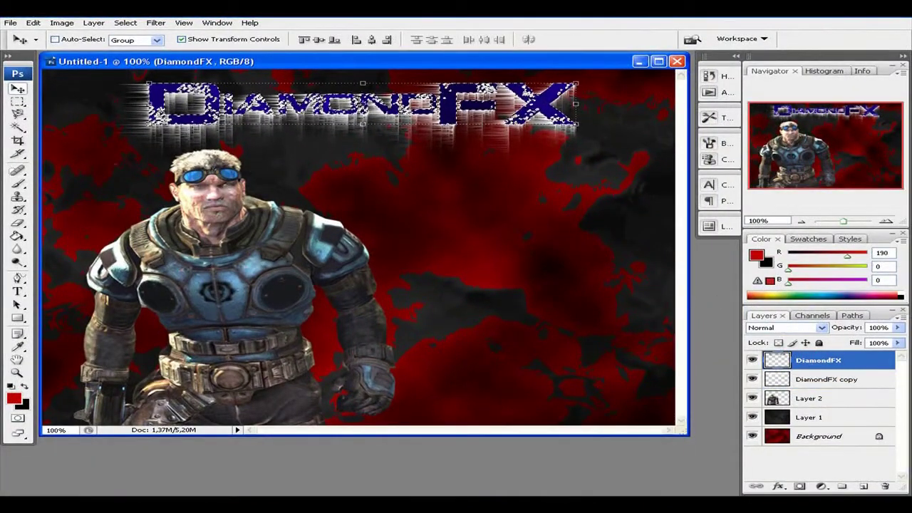
{"action": "left_click", "coordinate": [155, 22]}
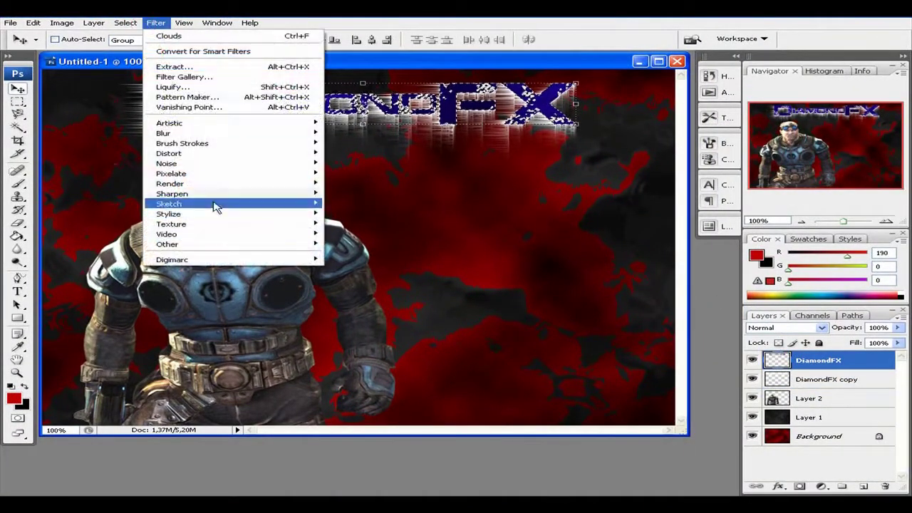
{"action": "mouse_move", "coordinate": [204, 187]}
{"action": "left_click", "coordinate": [345, 183]}
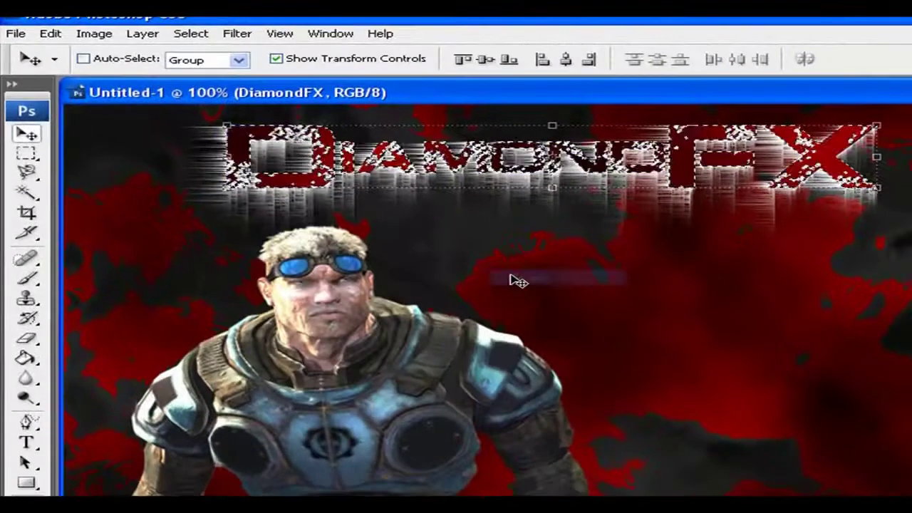
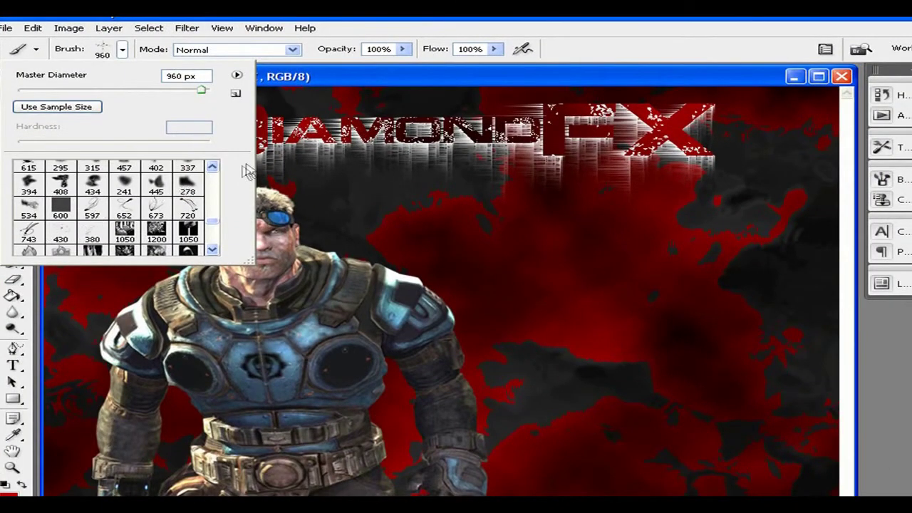
Try stamping the 673 px brush in red over the background beside the soldier, and undo the stamp.
{"action": "left_click", "coordinate": [213, 166]}
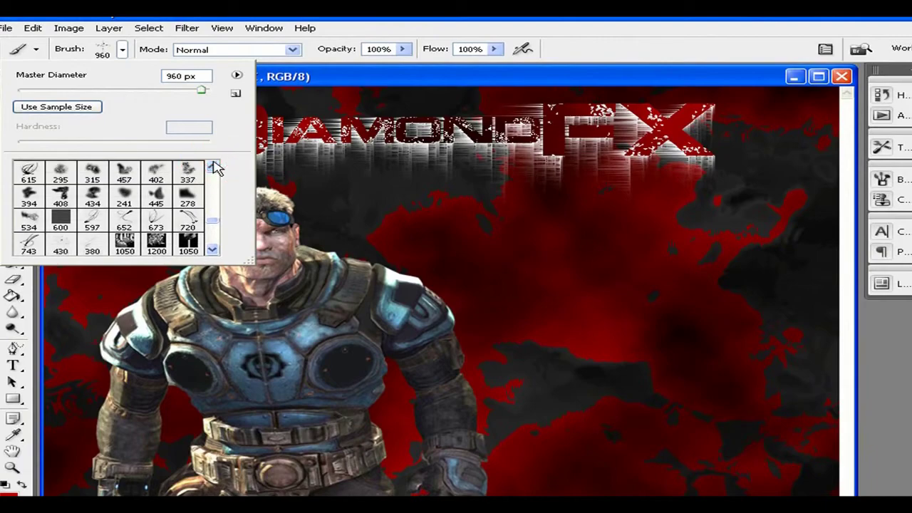
{"action": "left_click", "coordinate": [158, 223]}
{"action": "left_click", "coordinate": [350, 44]}
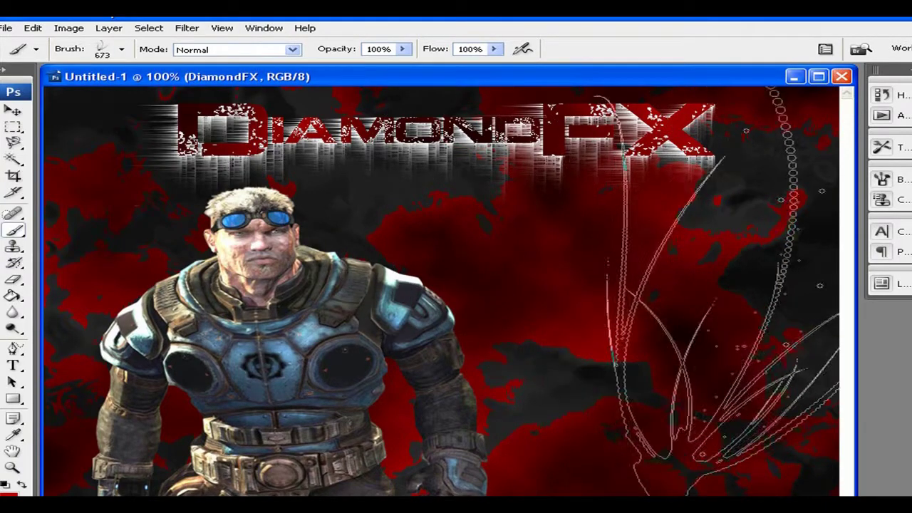
{"action": "left_click", "coordinate": [694, 299]}
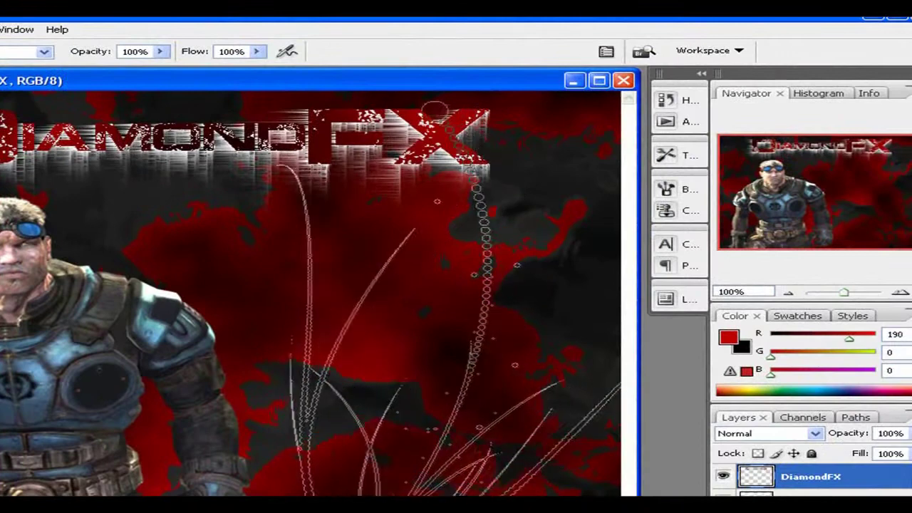
{"action": "left_click", "coordinate": [448, 306]}
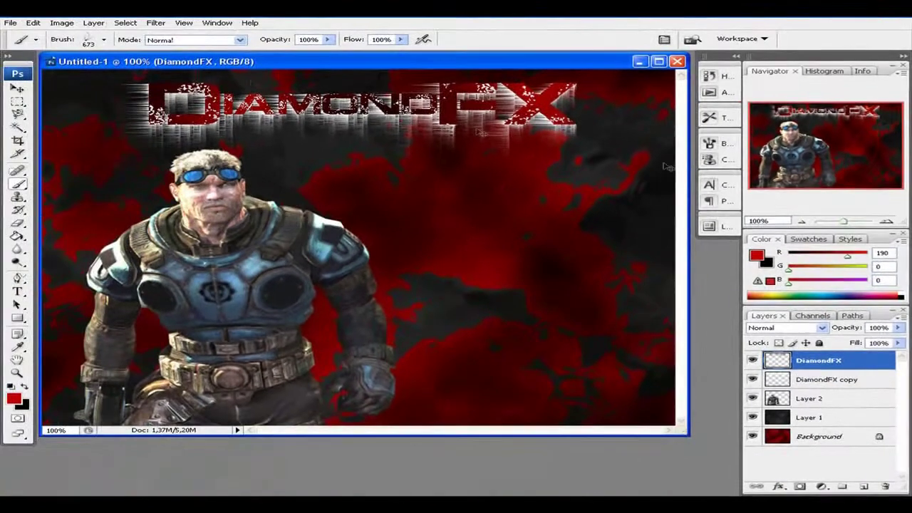
{"action": "key", "text": "ctrl+z"}
Choose the streaked 238 px brush and stamp it in red over the lower background beside the soldier's hand.
{"action": "left_click", "coordinate": [104, 40]}
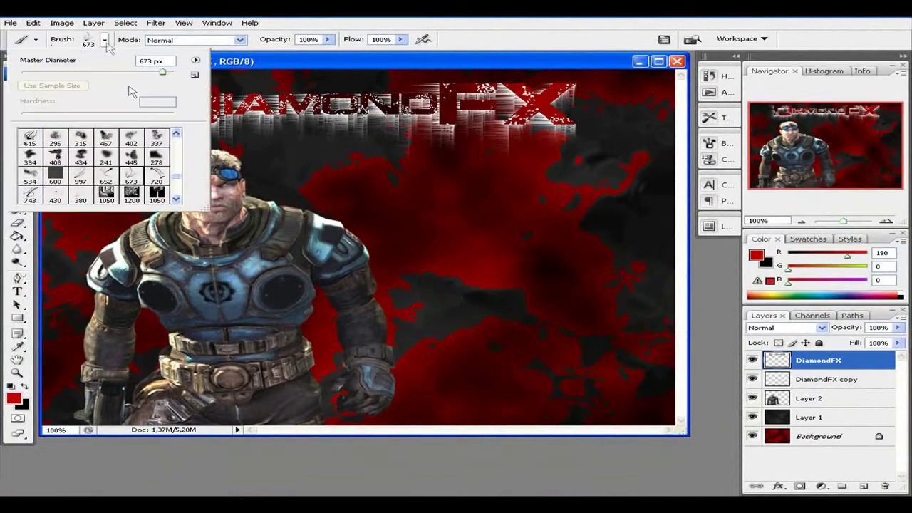
{"action": "left_click", "coordinate": [176, 134]}
{"action": "left_click", "coordinate": [176, 133]}
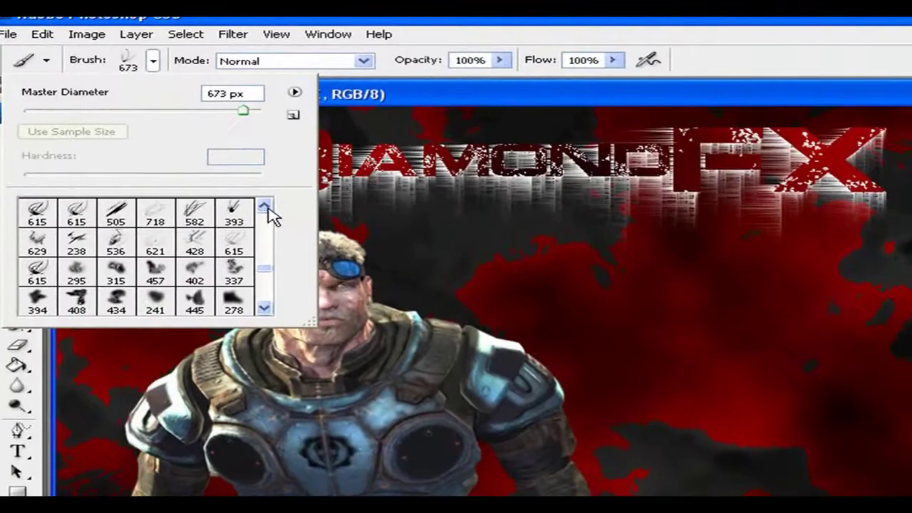
{"action": "left_click", "coordinate": [176, 133]}
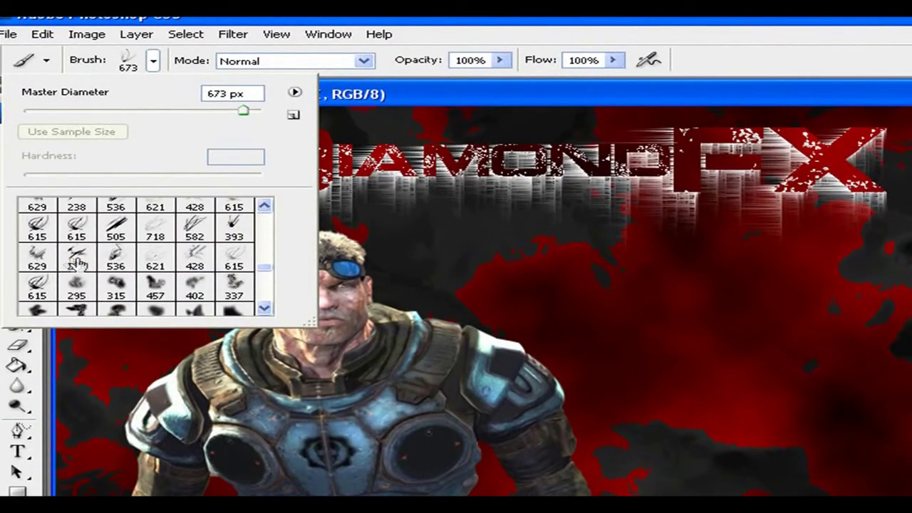
{"action": "key", "text": "Return"}
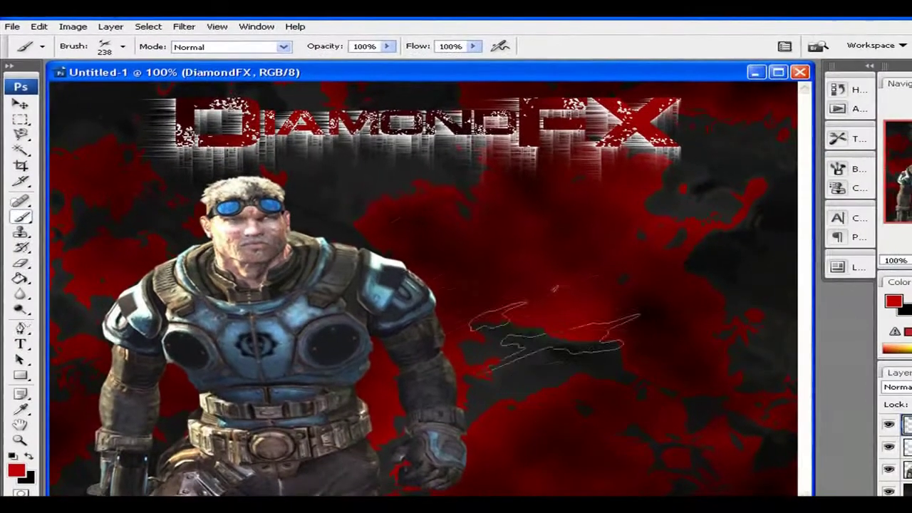
{"action": "left_click", "coordinate": [580, 423]}
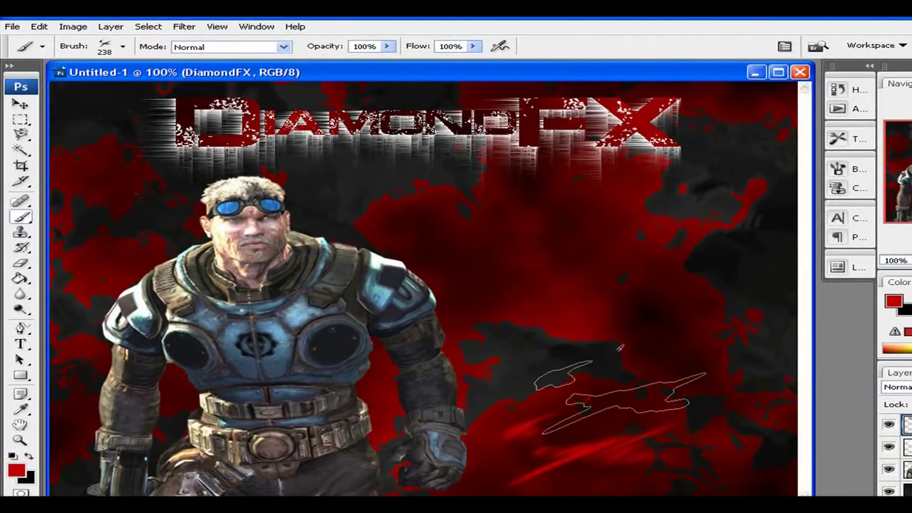
Try two more 238 px brush stamps over the background on the soldier's open side, and undo them.
{"action": "left_click", "coordinate": [658, 384]}
{"action": "left_click", "coordinate": [691, 306]}
{"action": "key", "text": "ctrl+z"}
{"action": "key", "text": "ctrl+z"}
{"action": "key", "text": "ctrl+z"}
{"action": "left_click", "coordinate": [36, 27]}
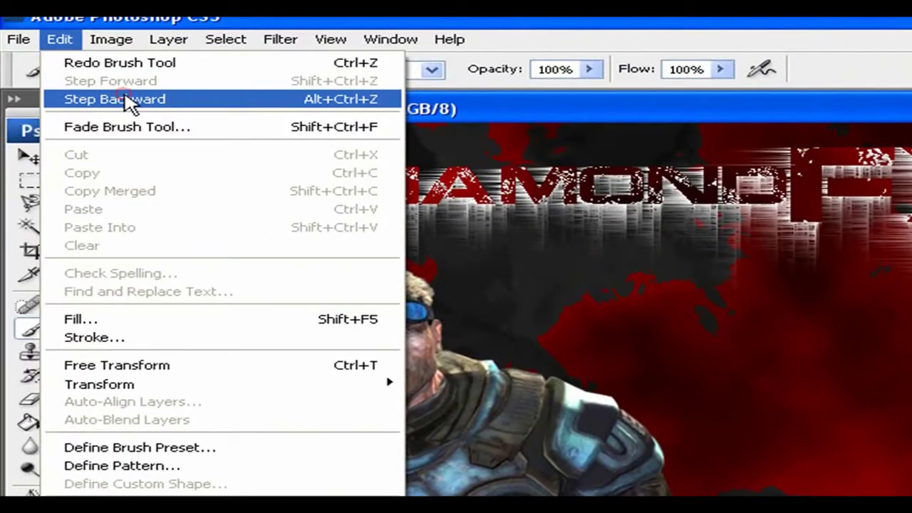
{"action": "left_click", "coordinate": [124, 100]}
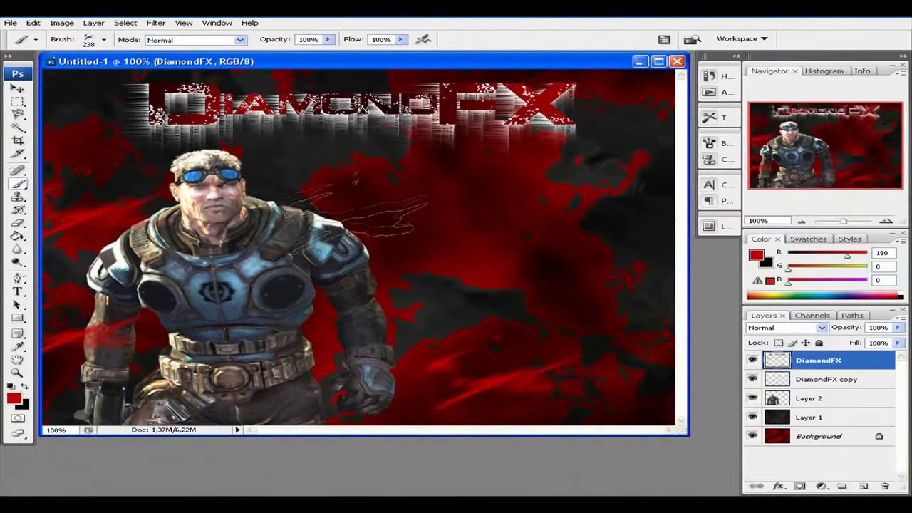
Stamp the 238 px brush in red over the canvas's upper-left corner and the background just below the title.
{"action": "left_click", "coordinate": [106, 93]}
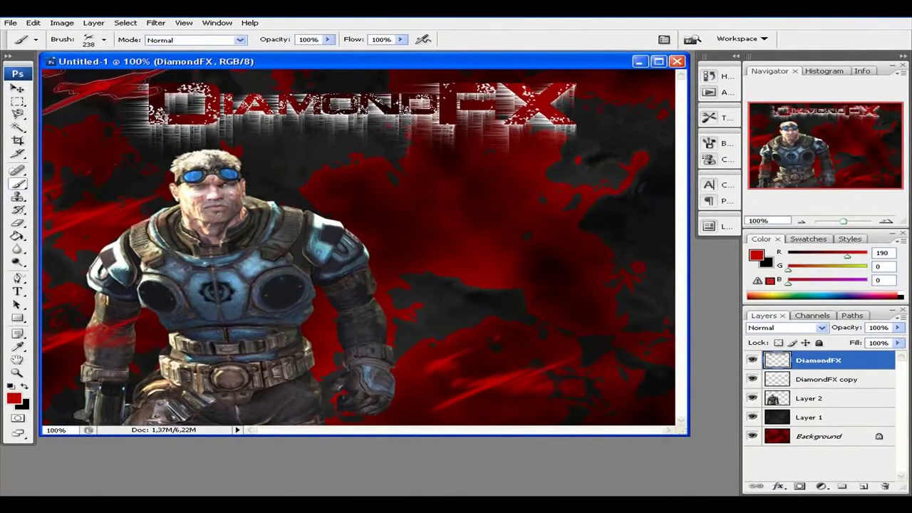
{"action": "left_click", "coordinate": [406, 160]}
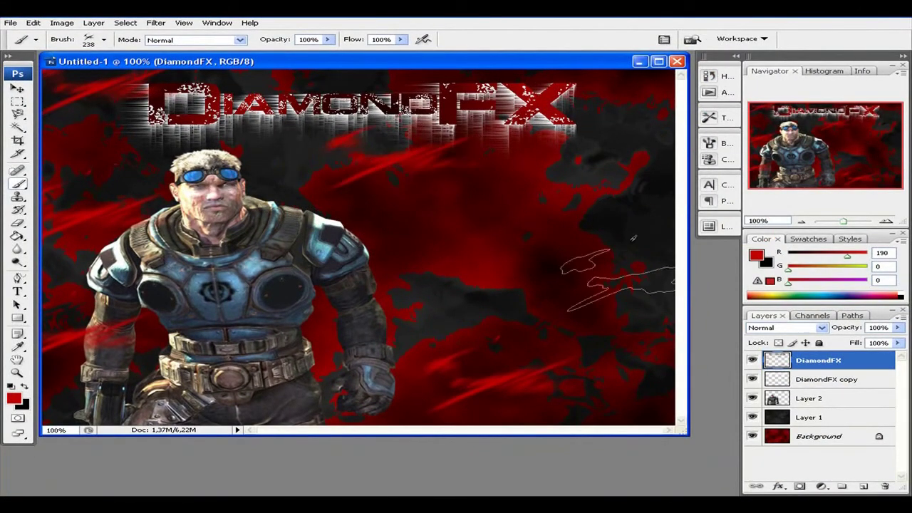
Try stamping the 505 px brush in red over the background beside the soldier, and undo the stamp.
{"action": "left_click", "coordinate": [106, 42]}
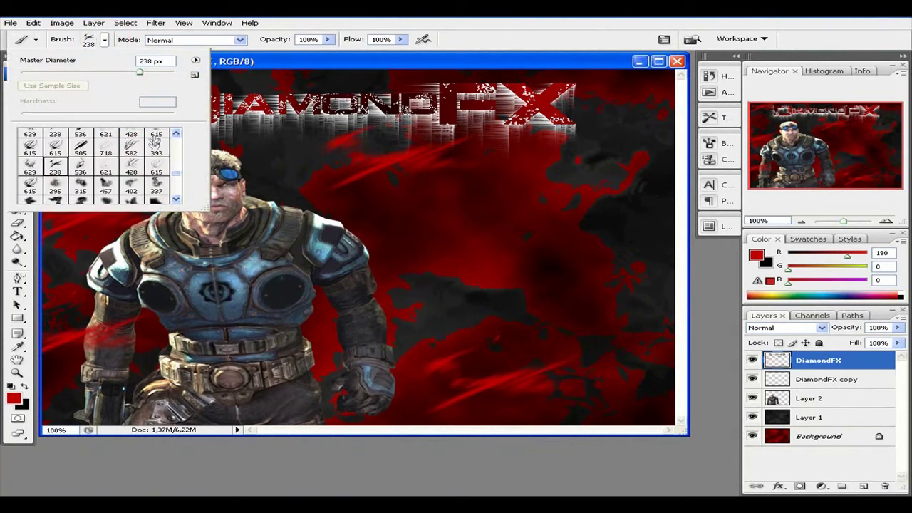
{"action": "left_click", "coordinate": [79, 147]}
{"action": "left_click_drag", "start_coordinate": [427, 300], "coordinate": [641, 128]}
{"action": "left_click_drag", "start_coordinate": [356, 385], "coordinate": [627, 178]}
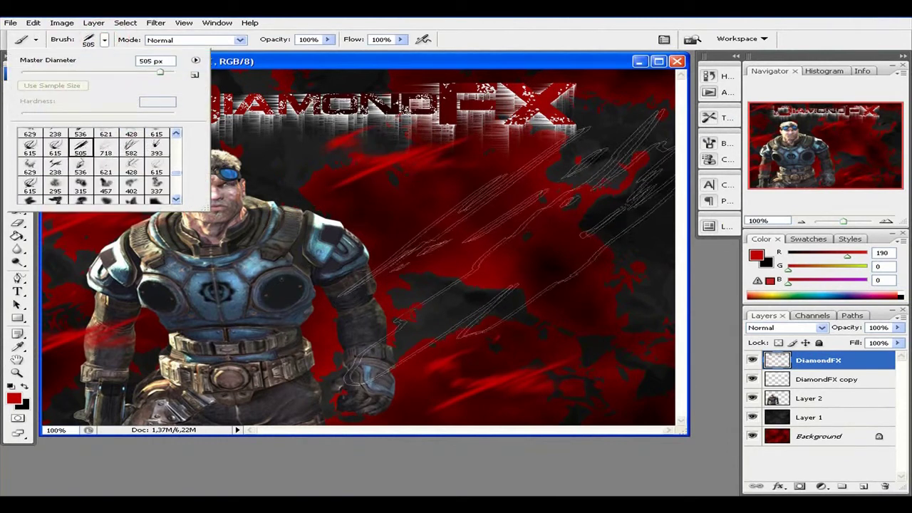
{"action": "key", "text": "Return"}
{"action": "left_click_drag", "start_coordinate": [370, 356], "coordinate": [641, 143]}
{"action": "key", "text": "ctrl+z"}
Choose the 582 px brush and stamp its long red strokes over the lower-right background.
{"action": "left_click", "coordinate": [104, 40]}
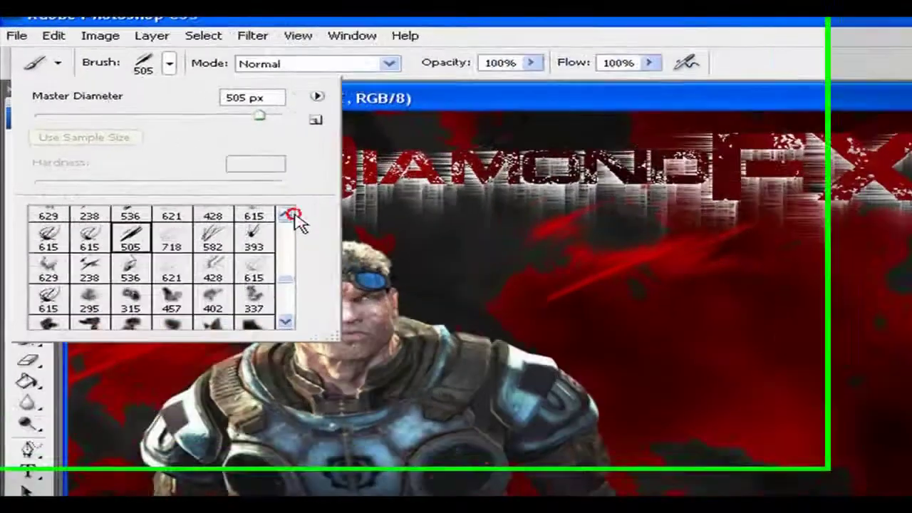
{"action": "left_click", "coordinate": [181, 138]}
{"action": "left_click", "coordinate": [181, 138]}
{"action": "left_click", "coordinate": [321, 238]}
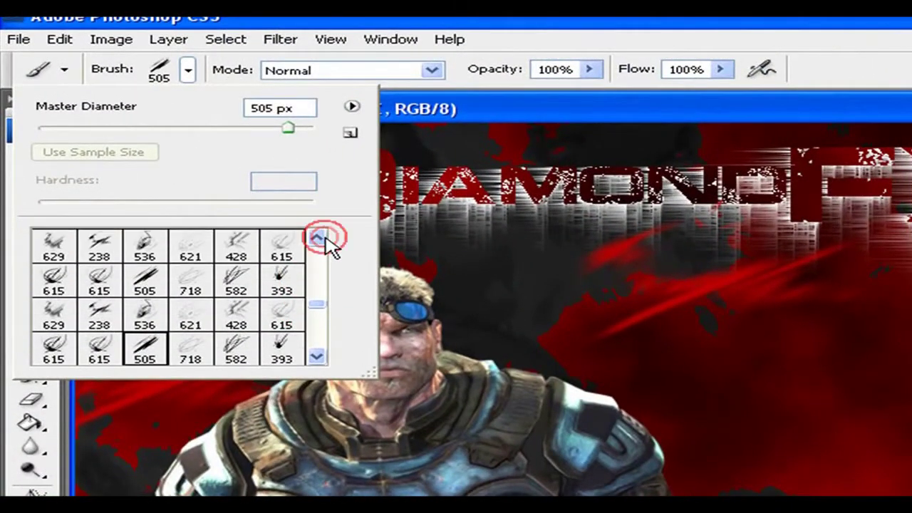
{"action": "left_click", "coordinate": [320, 238]}
{"action": "left_click", "coordinate": [318, 238]}
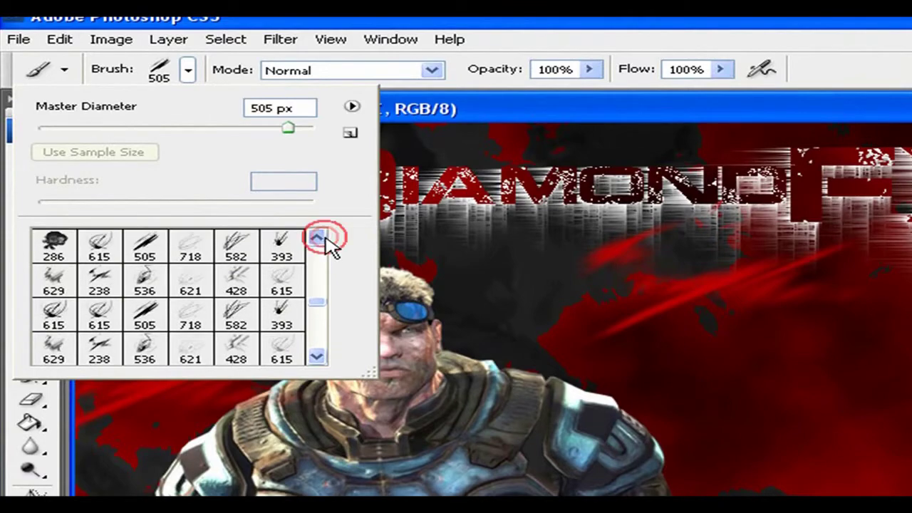
{"action": "left_click", "coordinate": [326, 239]}
{"action": "left_click", "coordinate": [325, 239]}
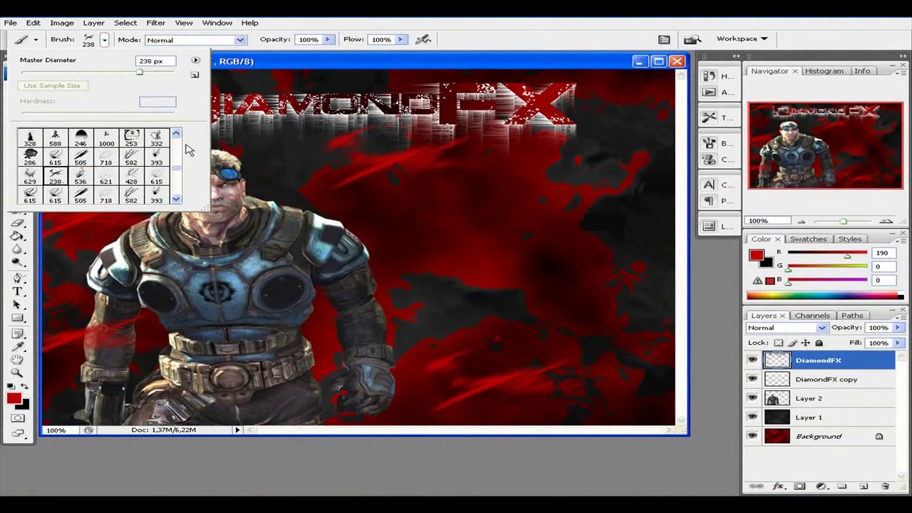
{"action": "left_click", "coordinate": [131, 156]}
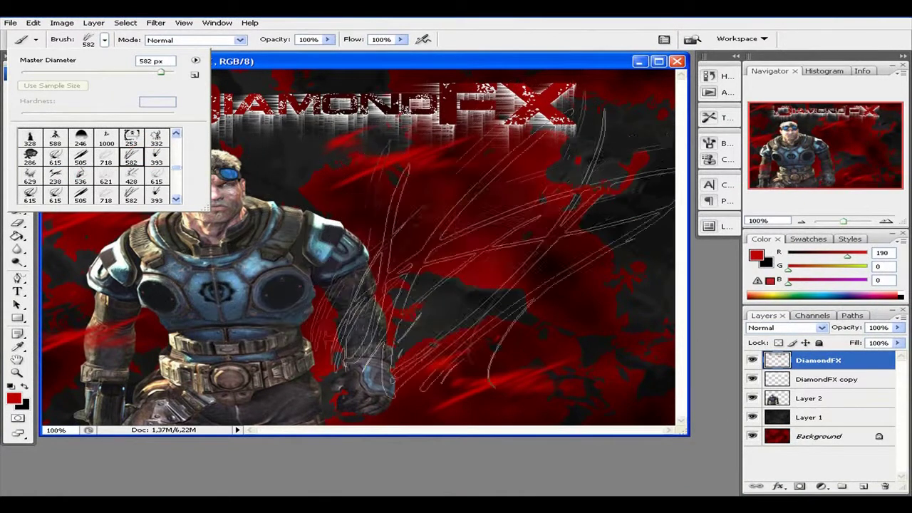
{"action": "left_click", "coordinate": [534, 295]}
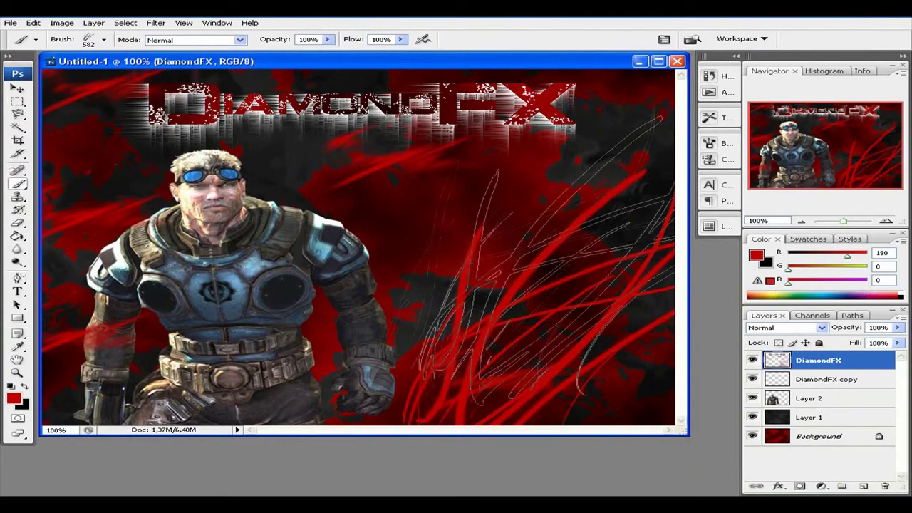
Choose the 652 px brush and stamp its dotted curves in red over the right half of the background.
{"action": "left_click", "coordinate": [105, 40]}
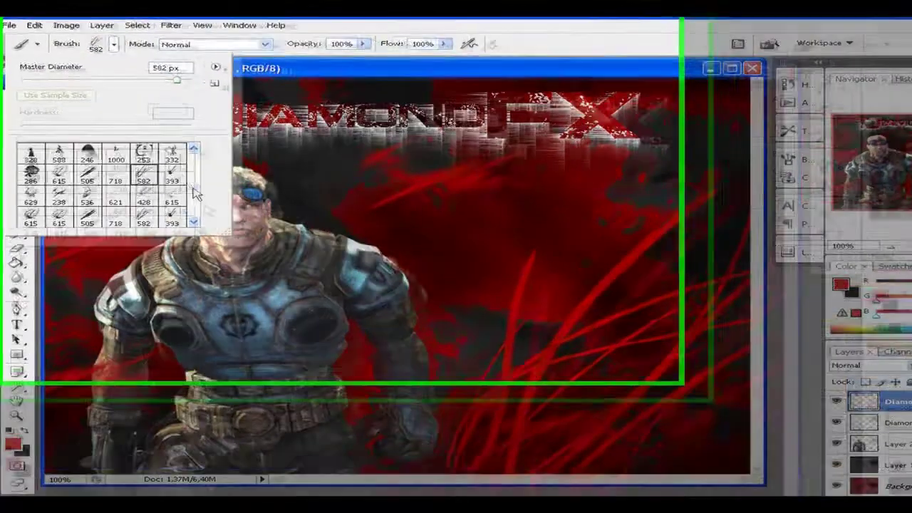
{"action": "left_click", "coordinate": [175, 198]}
{"action": "left_click", "coordinate": [256, 302]}
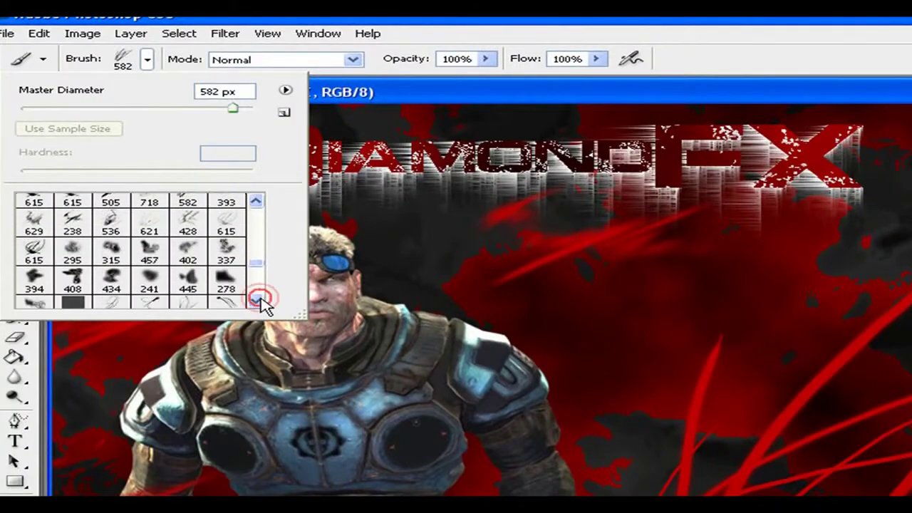
{"action": "left_click", "coordinate": [164, 295]}
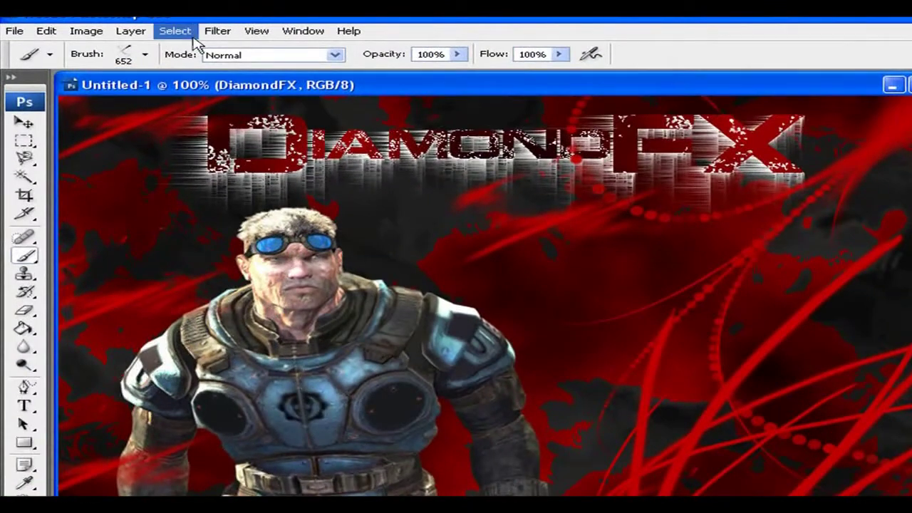
Choose the 380 px brush and stamp its fine diagonal scratches in red across the background.
{"action": "left_click", "coordinate": [146, 55]}
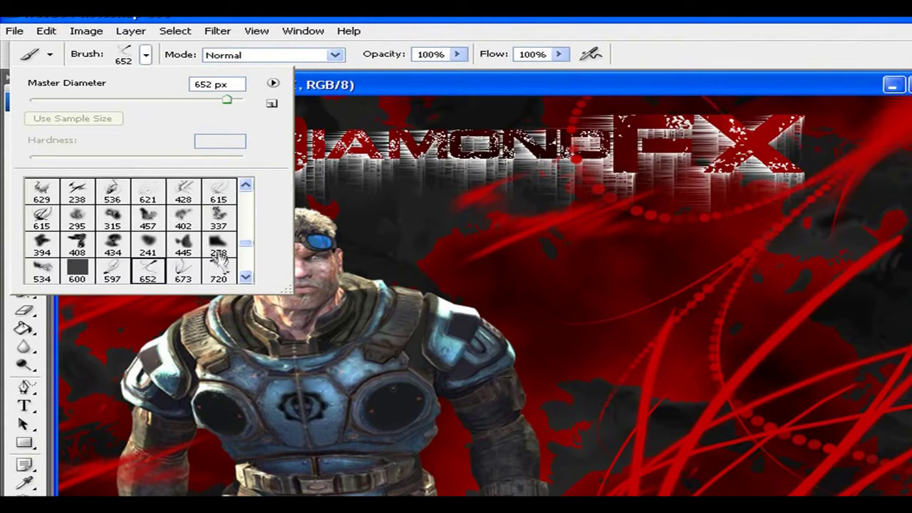
{"action": "left_click", "coordinate": [245, 277]}
{"action": "left_click", "coordinate": [245, 278]}
{"action": "left_click", "coordinate": [245, 278]}
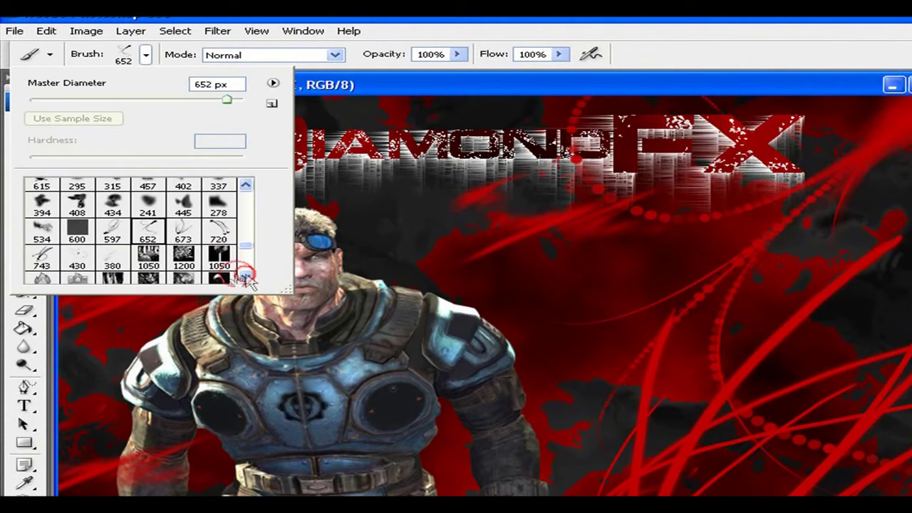
{"action": "left_click", "coordinate": [360, 16]}
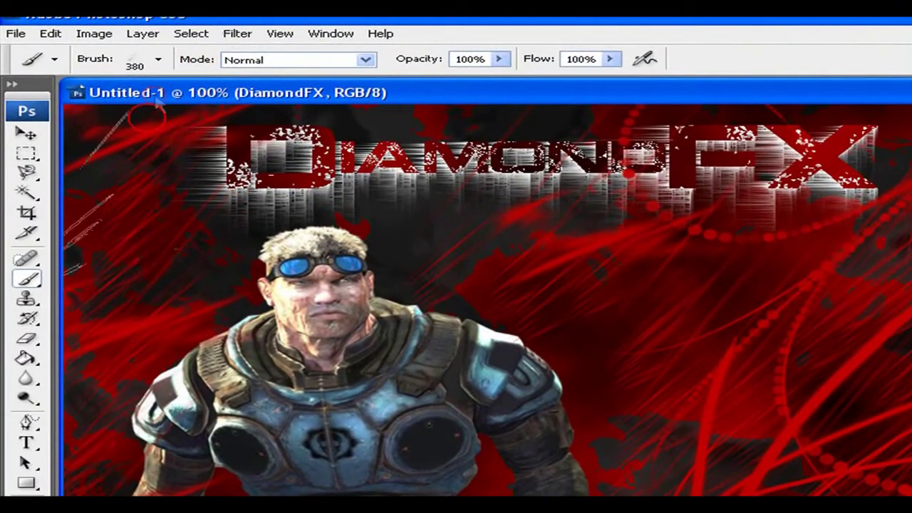
{"action": "left_click_drag", "start_coordinate": [214, 92], "coordinate": [272, 90]}
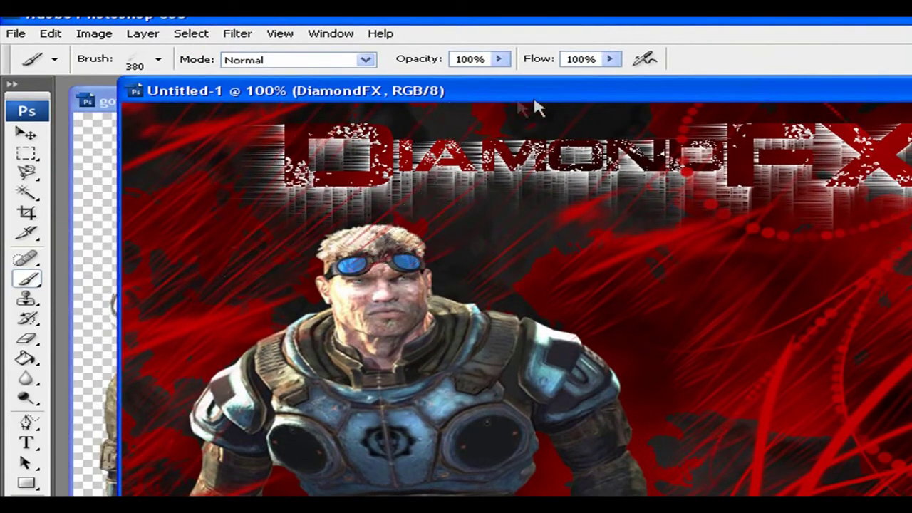
{"action": "left_click_drag", "start_coordinate": [518, 91], "coordinate": [554, 91]}
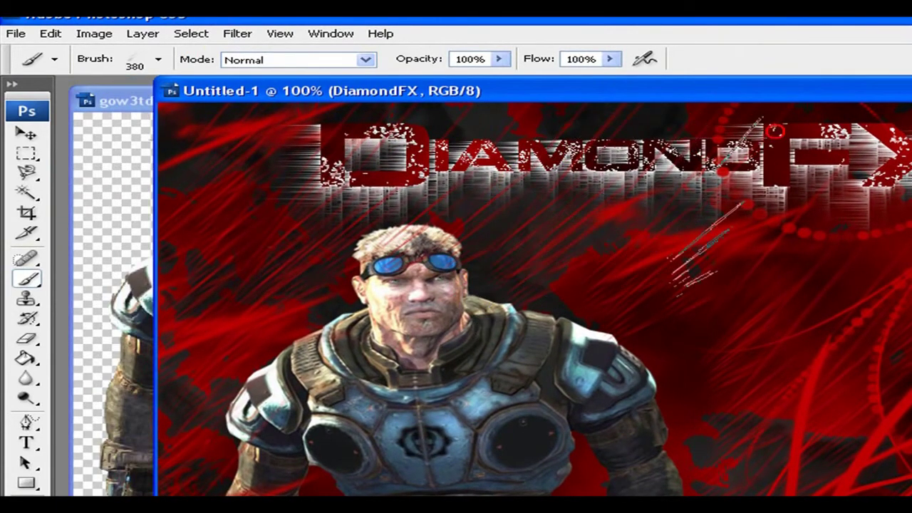
{"action": "left_click_drag", "start_coordinate": [719, 84], "coordinate": [658, 78]}
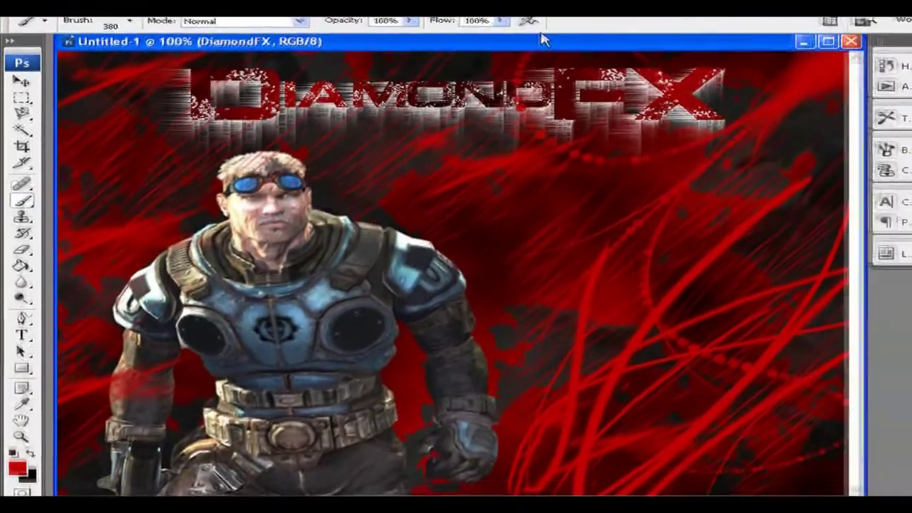
{"action": "left_click_drag", "start_coordinate": [543, 41], "coordinate": [539, 49]}
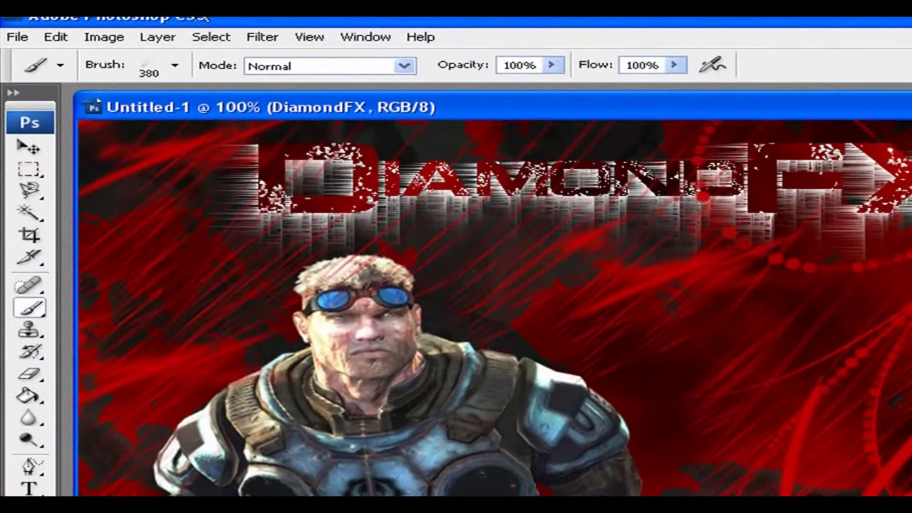
Start saving the image under a new name as a JPEG called DiamondFX Sig in the Mina bilder folder.
{"action": "left_click", "coordinate": [18, 40]}
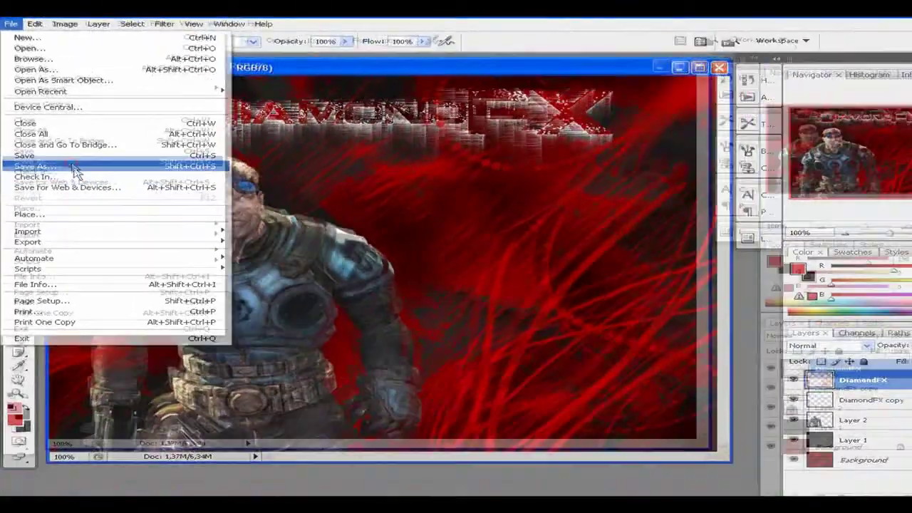
{"action": "left_click", "coordinate": [74, 167]}
{"action": "left_click", "coordinate": [473, 347]}
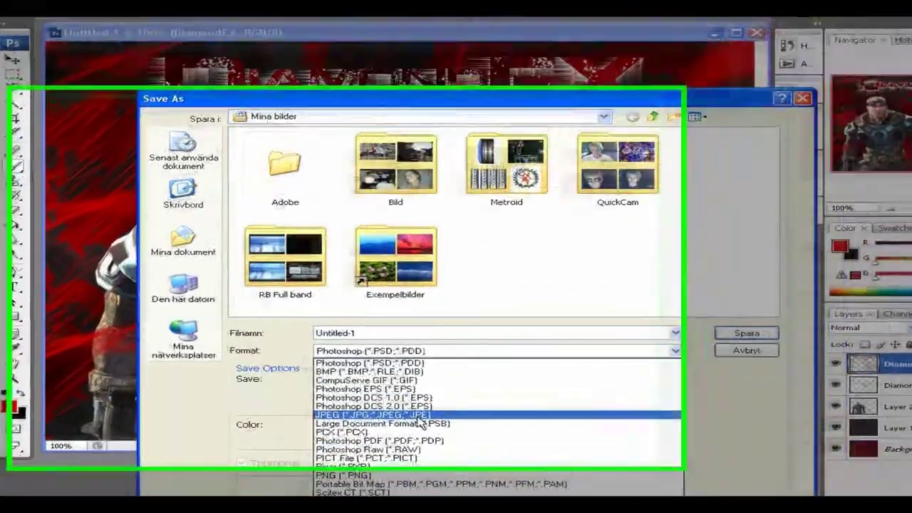
{"action": "left_click", "coordinate": [339, 405]}
{"action": "double_click", "coordinate": [350, 335]}
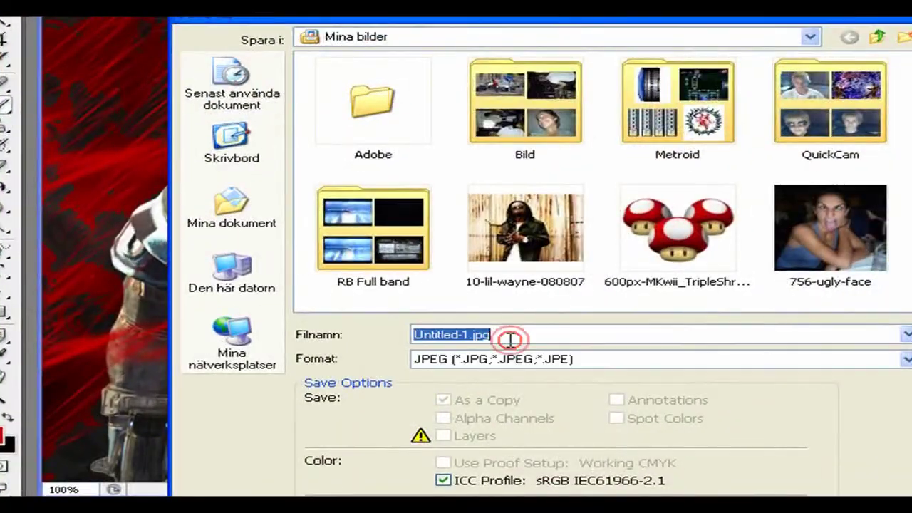
{"action": "type", "text": "Diamon"}
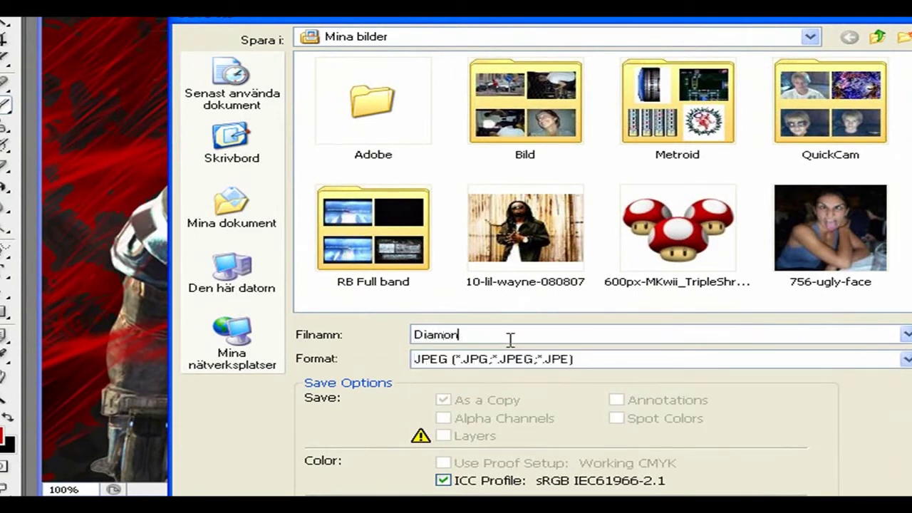
{"action": "type", "text": "dFX Sig"}
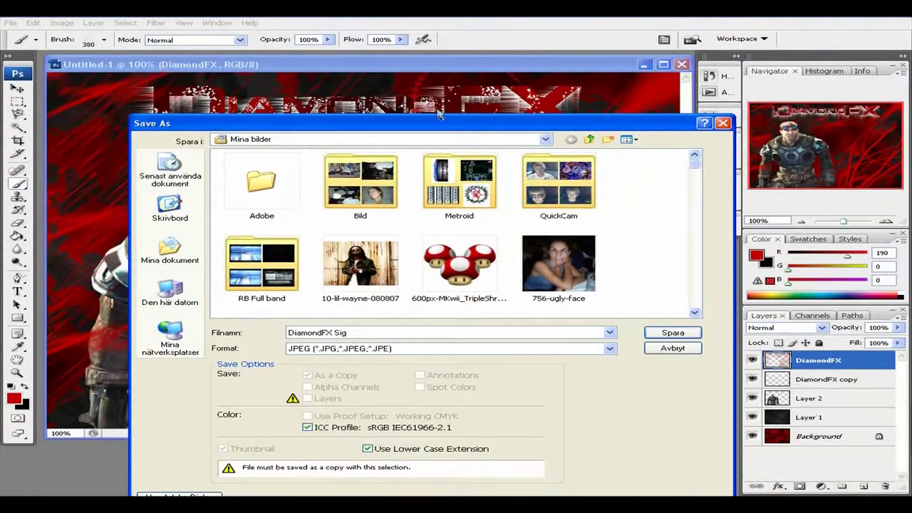
Save the JPEG copy with the image quality set to 12 (Maximum).
{"action": "left_click_drag", "start_coordinate": [438, 121], "coordinate": [408, 90]}
{"action": "left_click", "coordinate": [642, 302]}
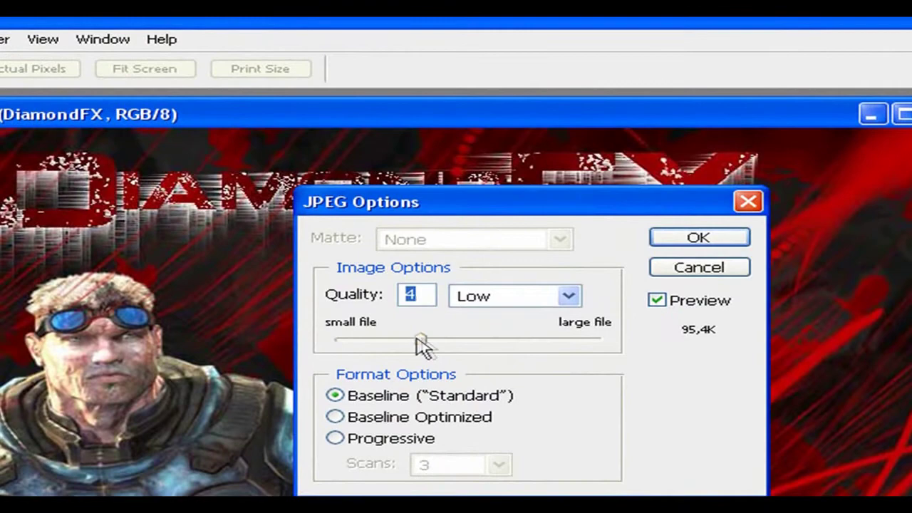
{"action": "left_click_drag", "start_coordinate": [331, 228], "coordinate": [610, 208]}
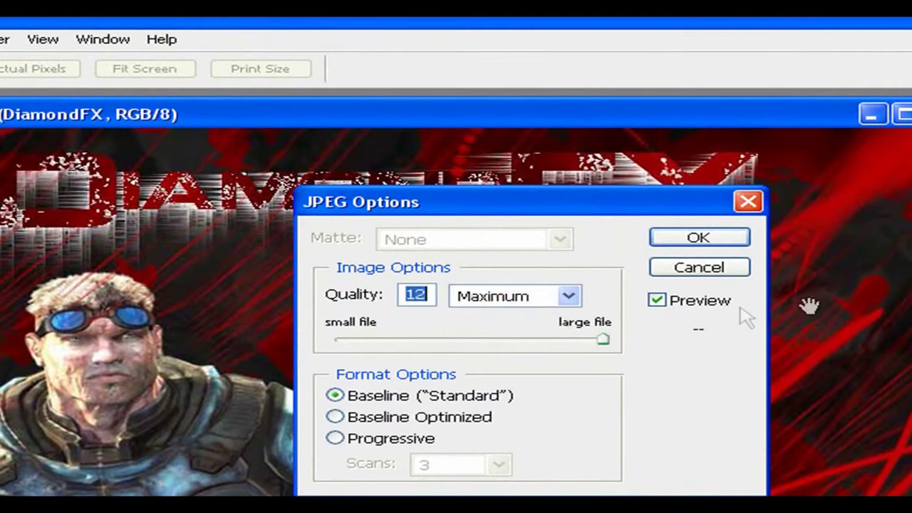
{"action": "left_click", "coordinate": [698, 240]}
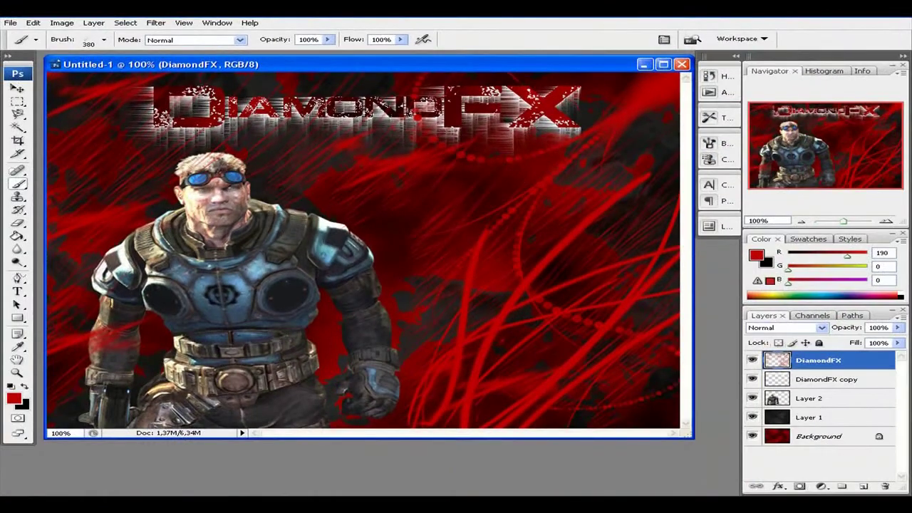
Switch to Windows Explorer and open the Mina bilder folder.
{"action": "key", "text": "super"}
{"action": "left_click", "coordinate": [181, 264]}
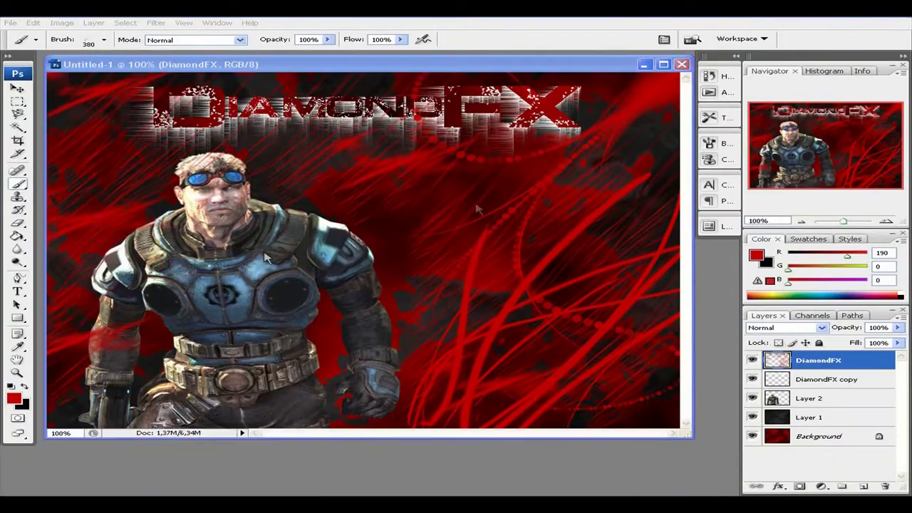
{"action": "double_click", "coordinate": [299, 203]}
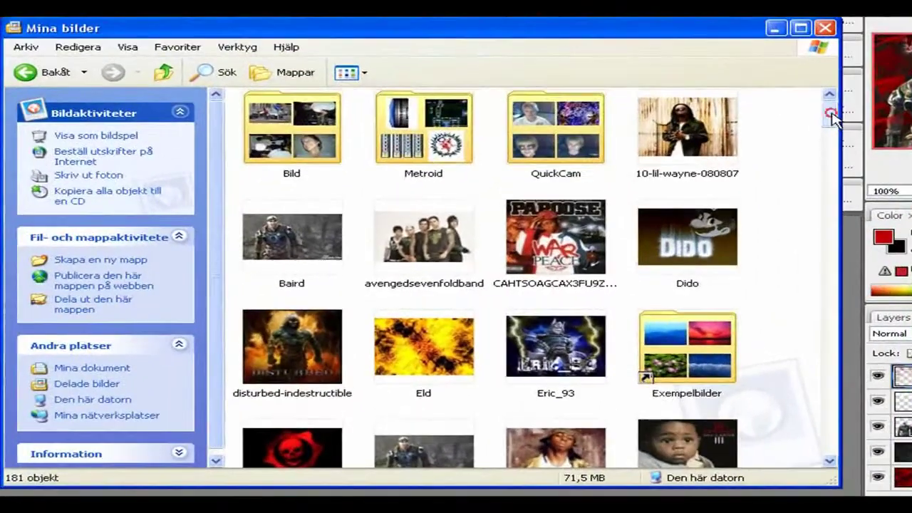
View the saved DiamondFX Sig JPEG in the Windows picture viewer and close both the viewer and the Mina bilder folder.
{"action": "left_click_drag", "start_coordinate": [715, 164], "coordinate": [671, 379]}
{"action": "left_click_drag", "start_coordinate": [769, 404], "coordinate": [769, 456]}
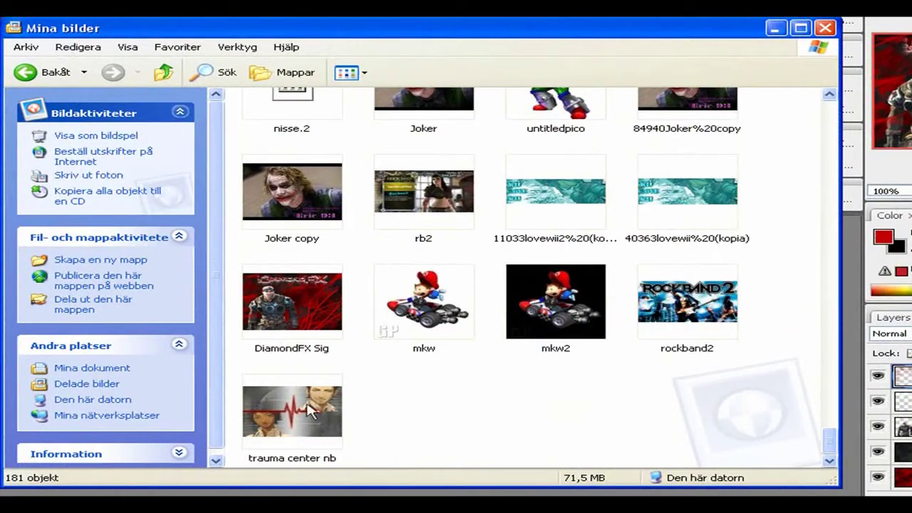
{"action": "double_click", "coordinate": [290, 314]}
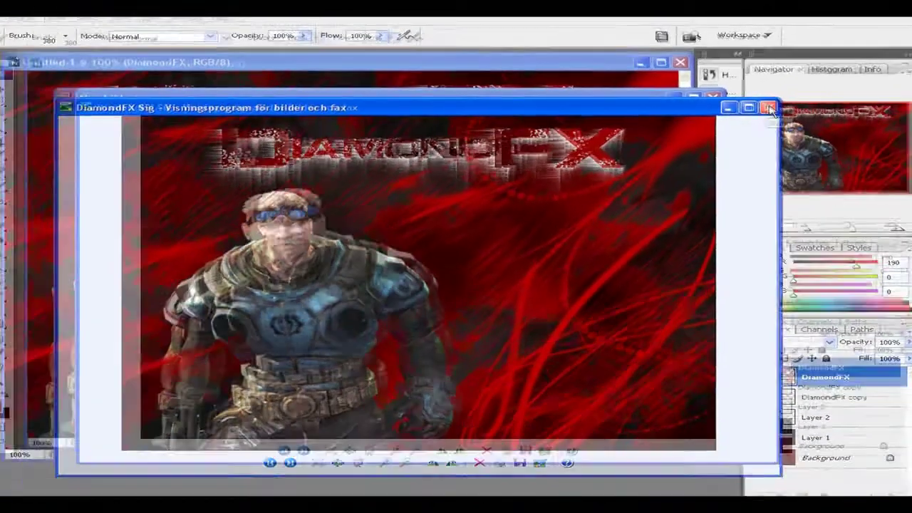
{"action": "left_click", "coordinate": [810, 112]}
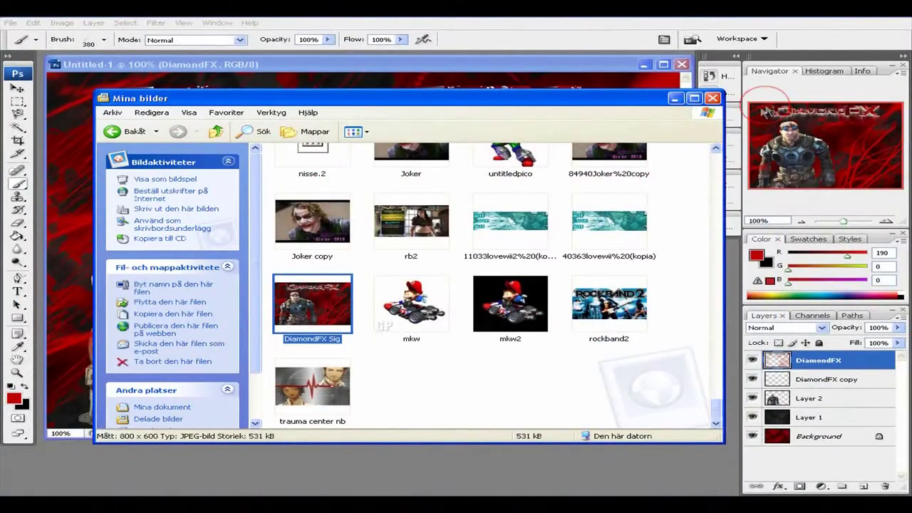
{"action": "left_click", "coordinate": [713, 98]}
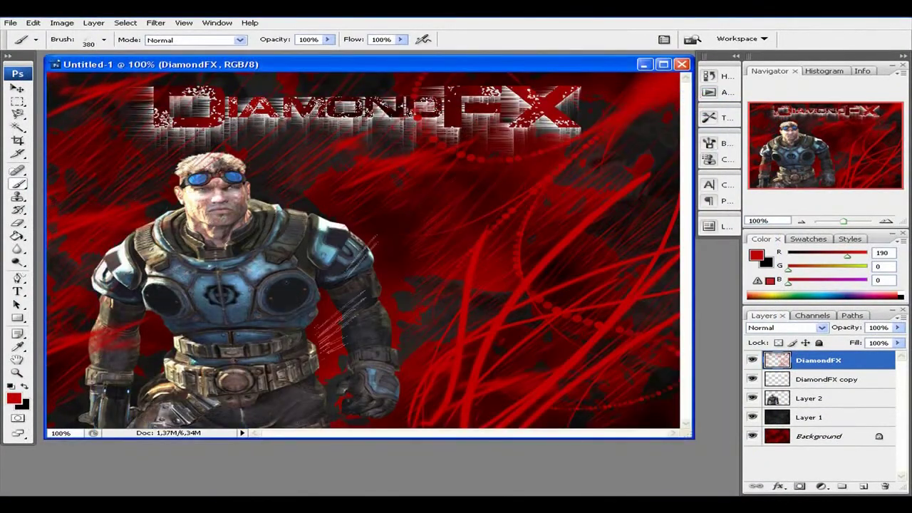